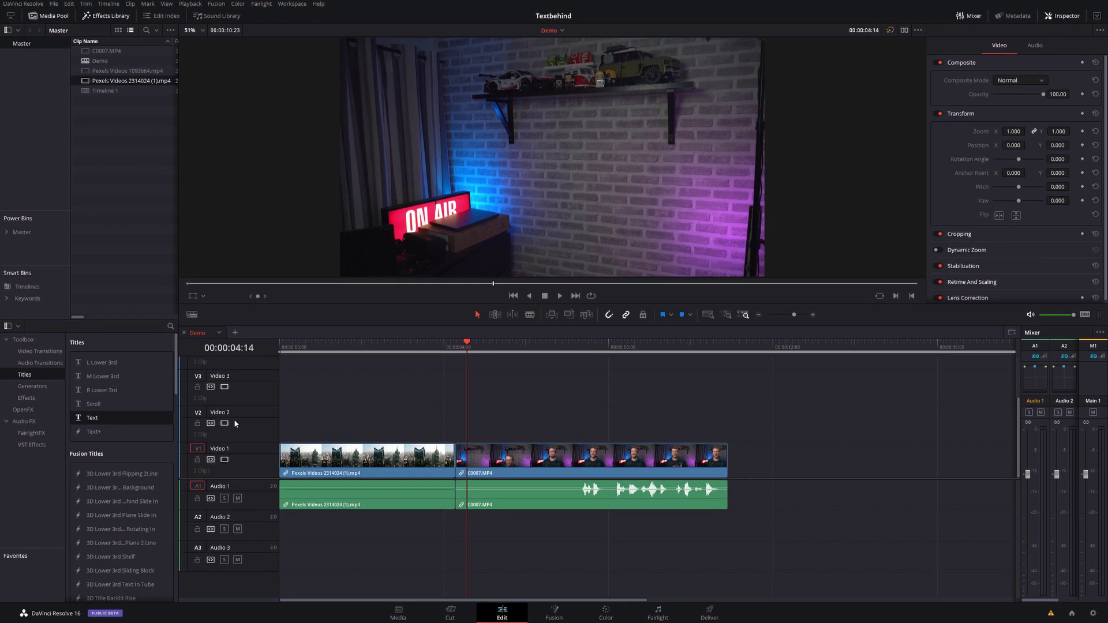
# Step: Place a Text title on Video 2 from the start, trimmed to end with the city clip
pyautogui.moveTo(365, 408); pyautogui.dragTo(383, 422)
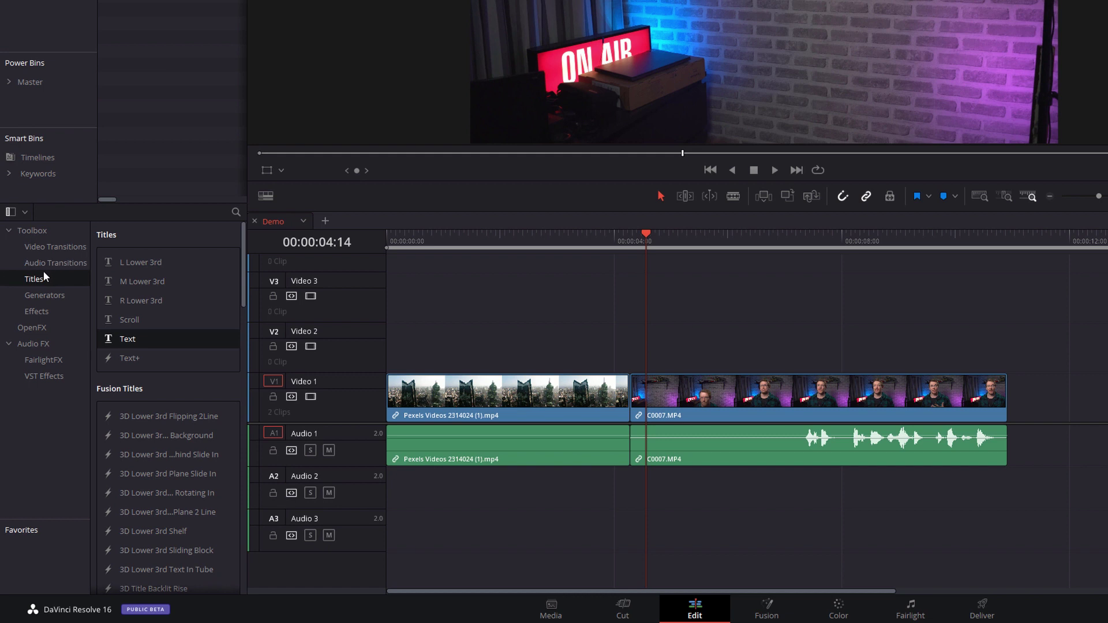
pyautogui.moveTo(131, 341); pyautogui.dragTo(291, 361)
pyautogui.moveTo(377, 351); pyautogui.dragTo(387, 349)
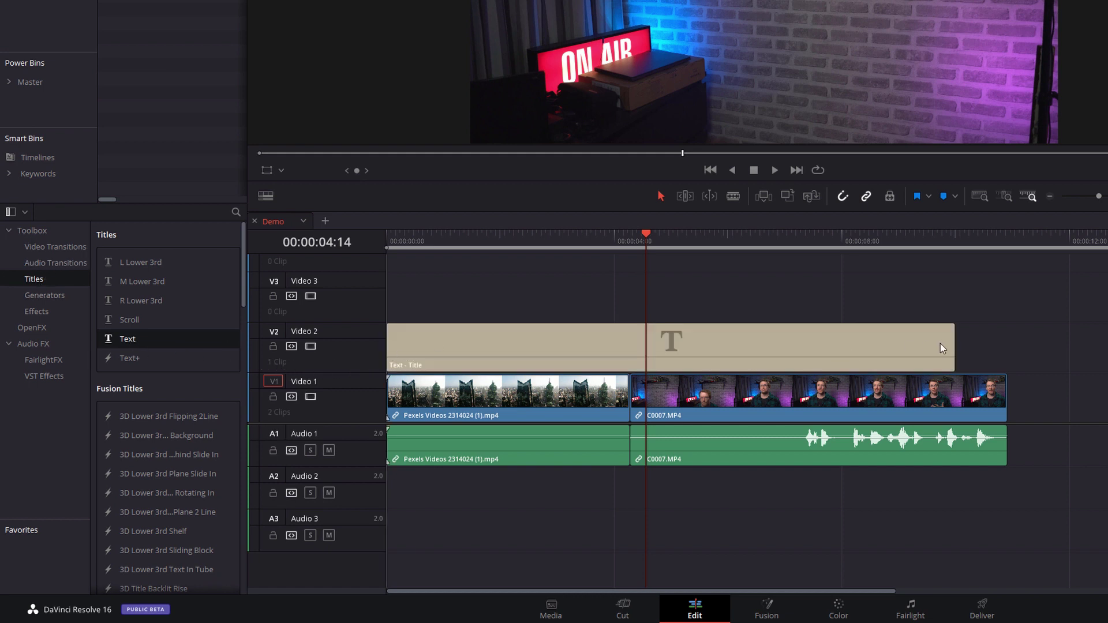
pyautogui.moveTo(933, 345); pyautogui.dragTo(628, 346)
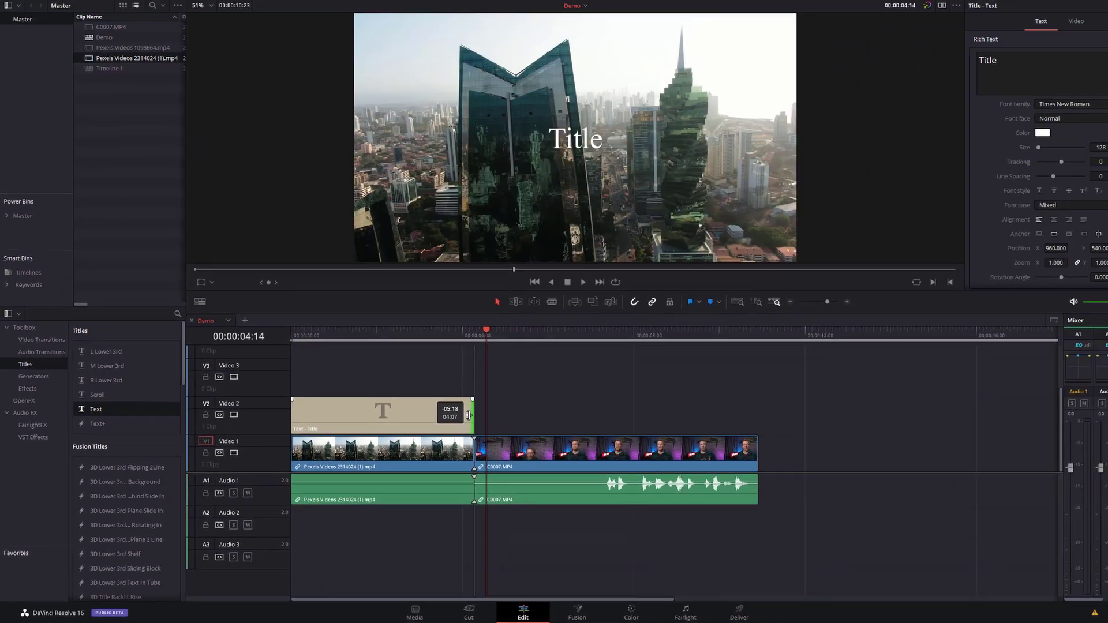
pyautogui.moveTo(401, 350); pyautogui.dragTo(373, 349)
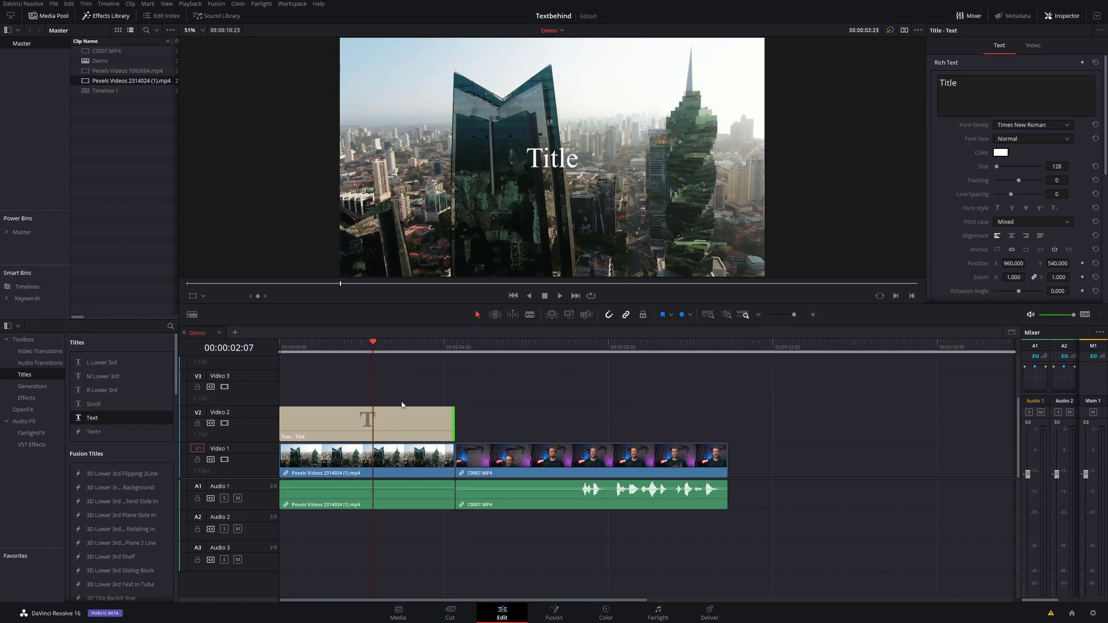
# Step: Replace the placeholder 'Title' with the three lines BUILDING, CITY, TOWER
pyautogui.tripleClick(947, 82)
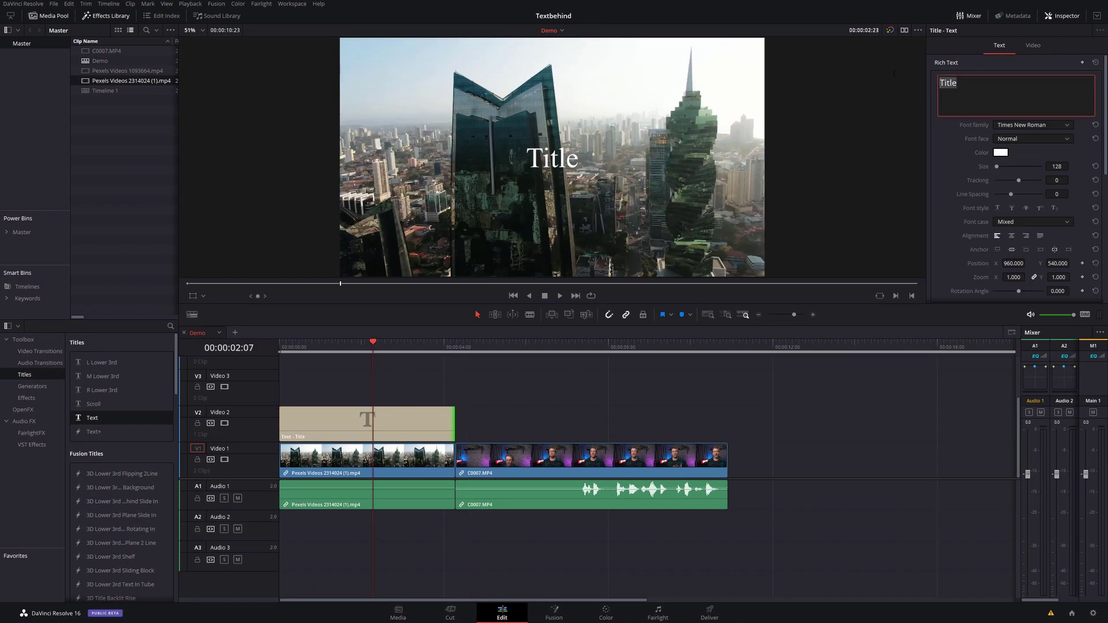
pyautogui.write('BUILDING BUILDING CITY CITY CITY CITY TOWER TOWER TOWER')
pyautogui.click(685, 95)
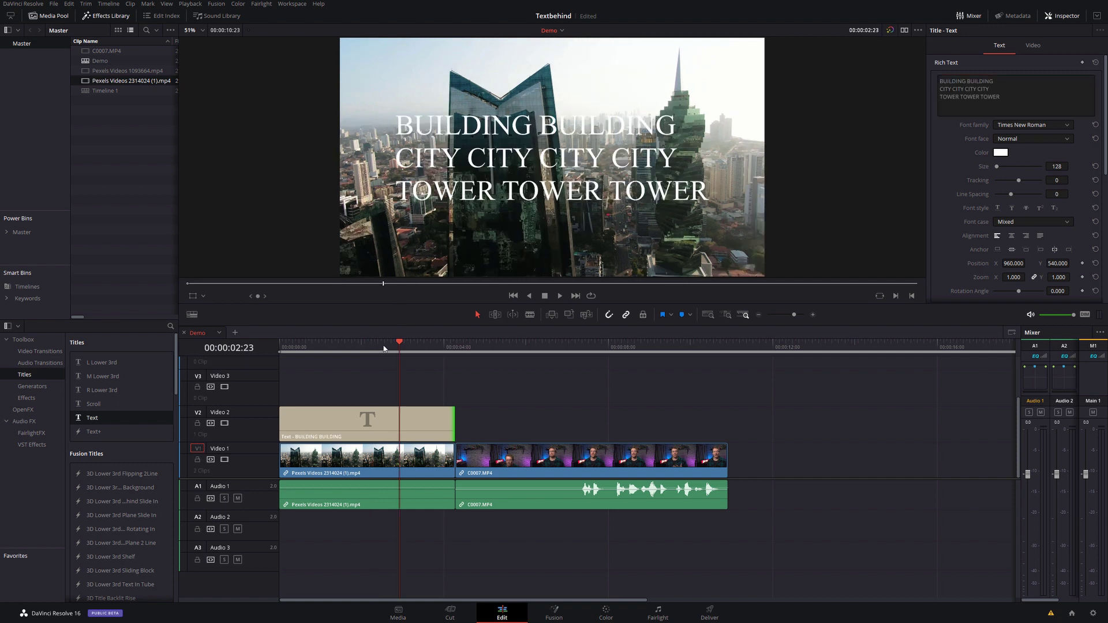
pyautogui.moveTo(384, 348); pyautogui.dragTo(340, 349)
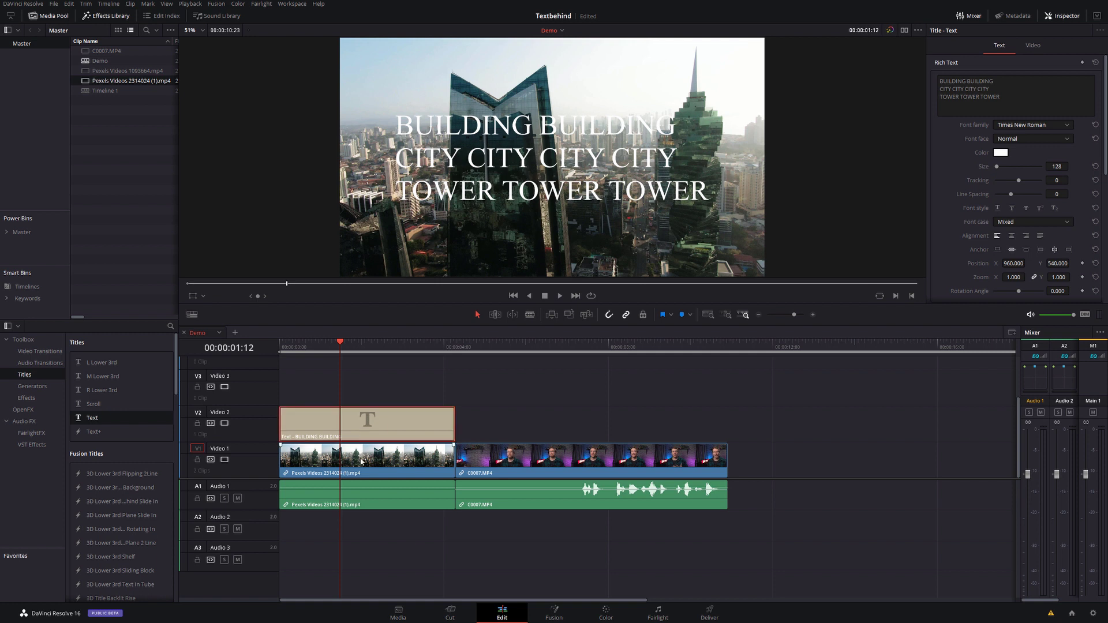
# Step: Alt-drag the Video 1 city clip up to duplicate it onto Video 3
pyautogui.click(412, 468)
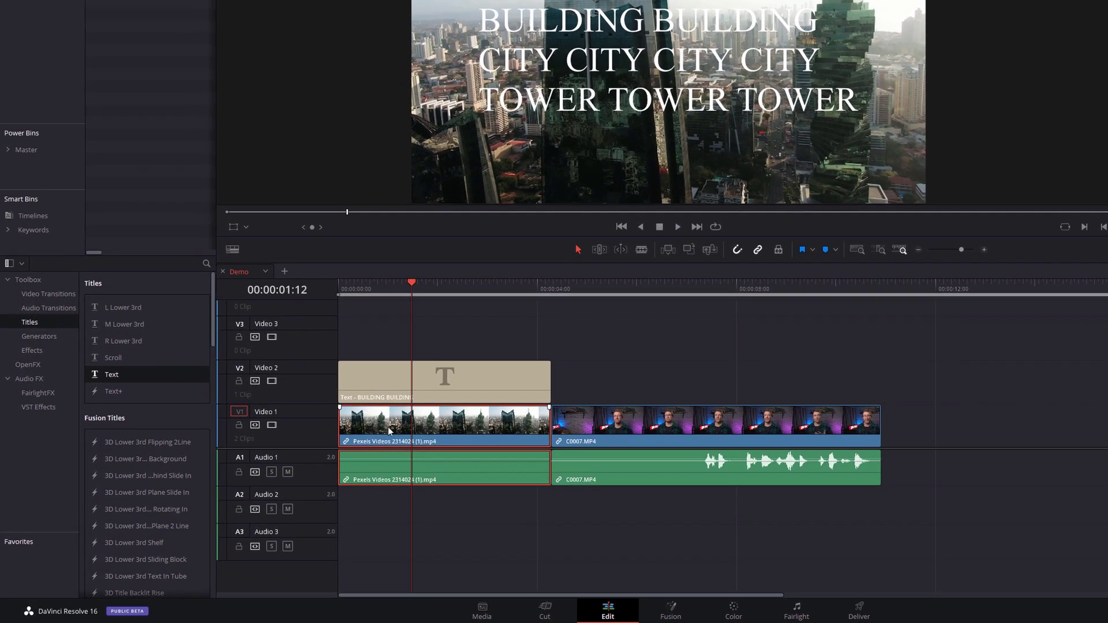
pyautogui.press('alt')
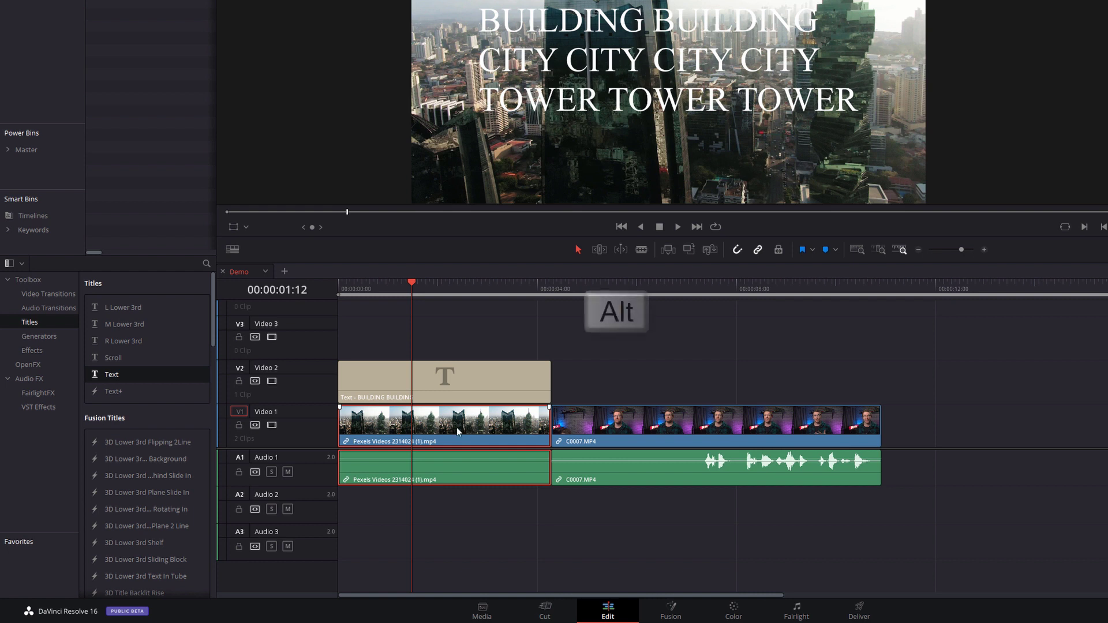
pyautogui.moveTo(450, 427); pyautogui.dragTo(443, 348)
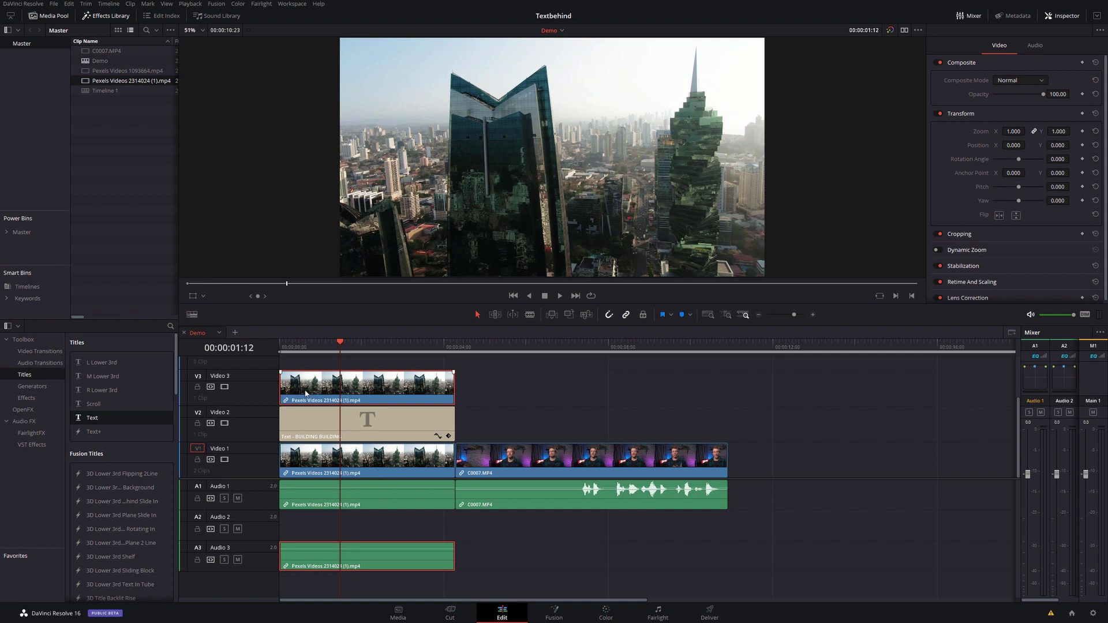
# Step: On the Color page, add an Alpha Output and connect node 01's alpha to it
pyautogui.click(606, 614)
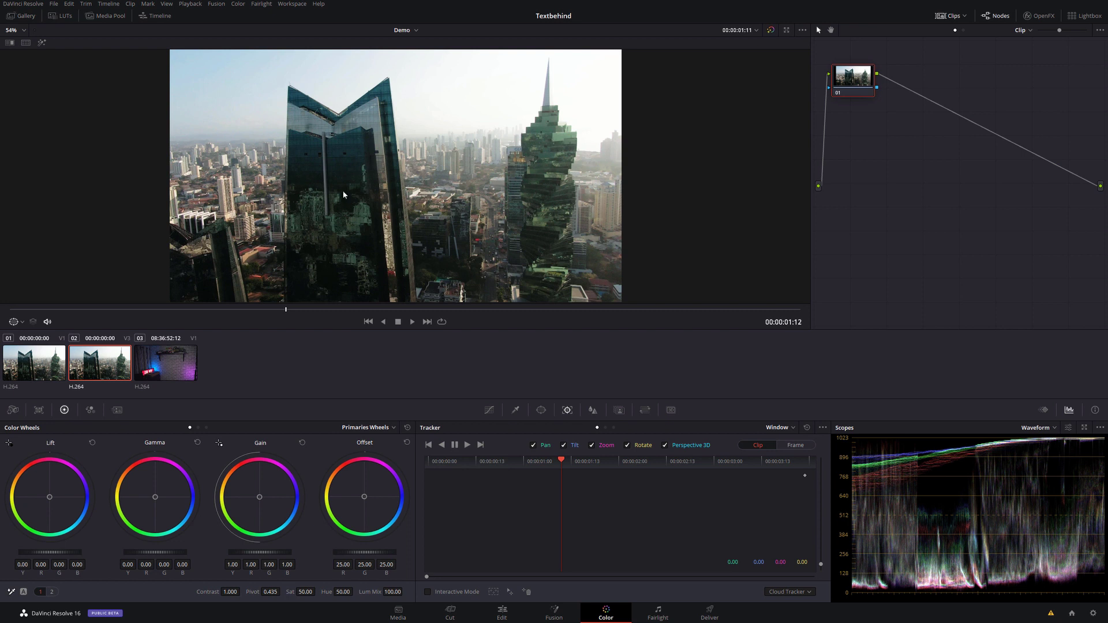
pyautogui.moveTo(289, 313); pyautogui.dragTo(11, 313)
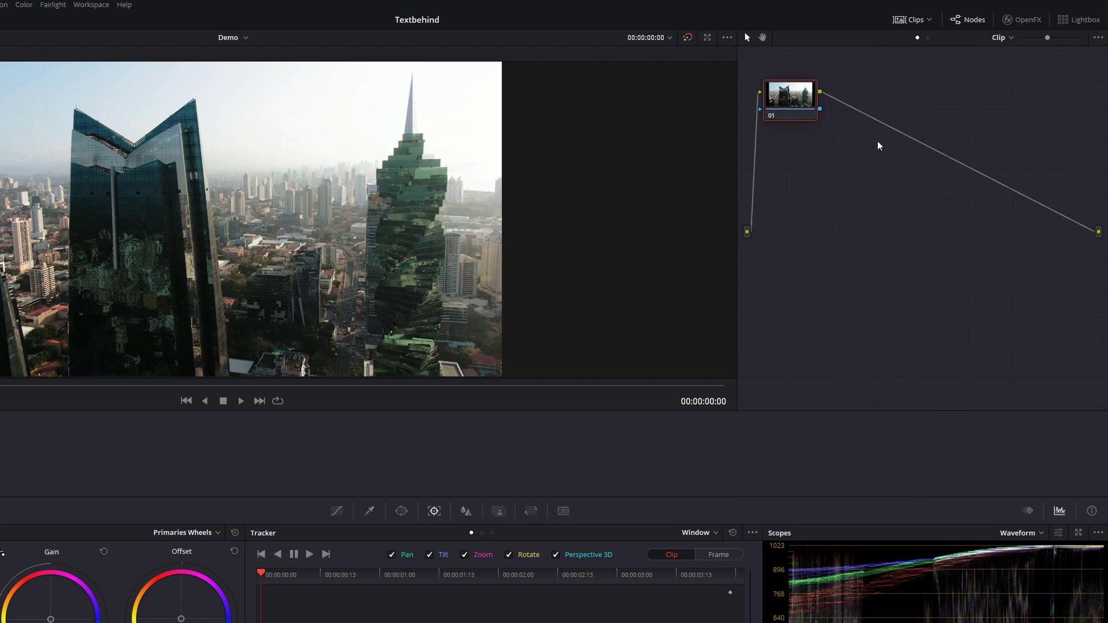
pyautogui.rightClick(857, 148)
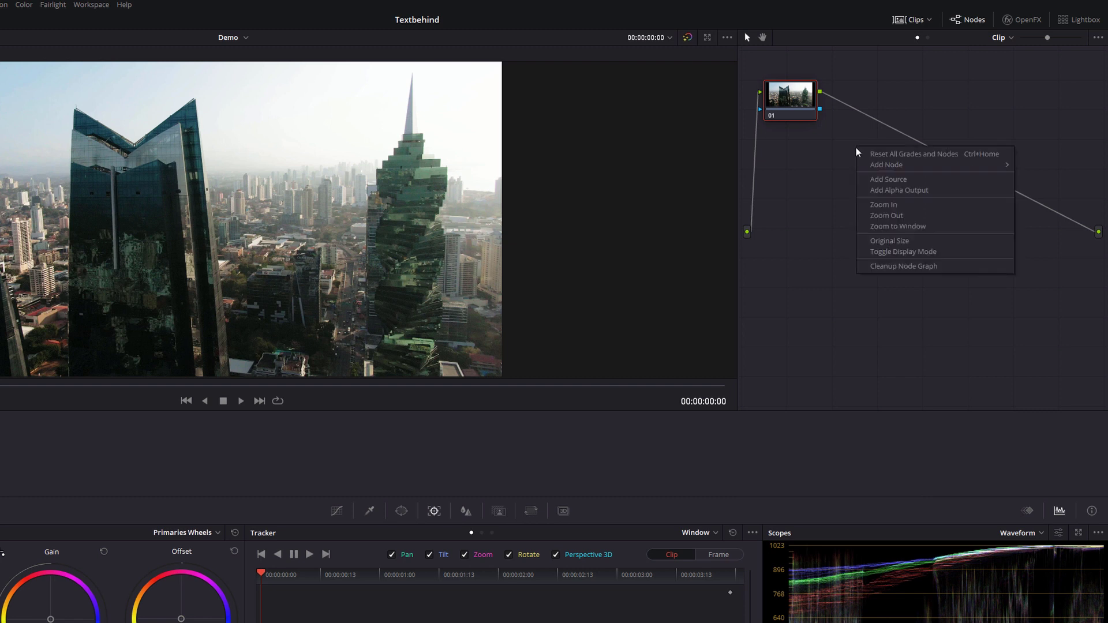
pyautogui.click(889, 190)
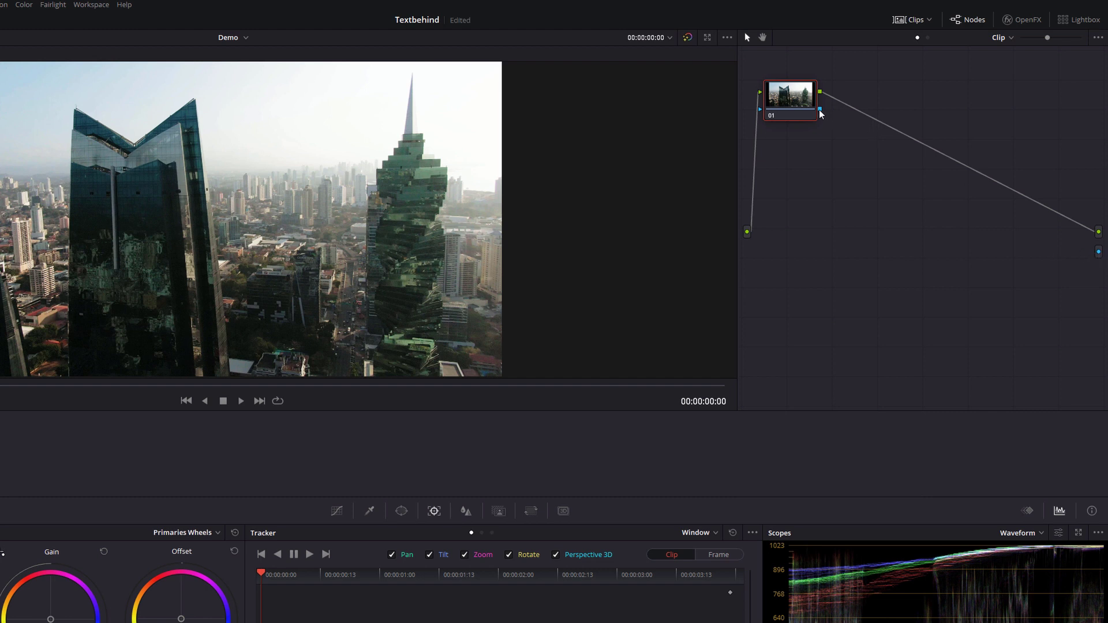
pyautogui.moveTo(821, 109); pyautogui.dragTo(1057, 242)
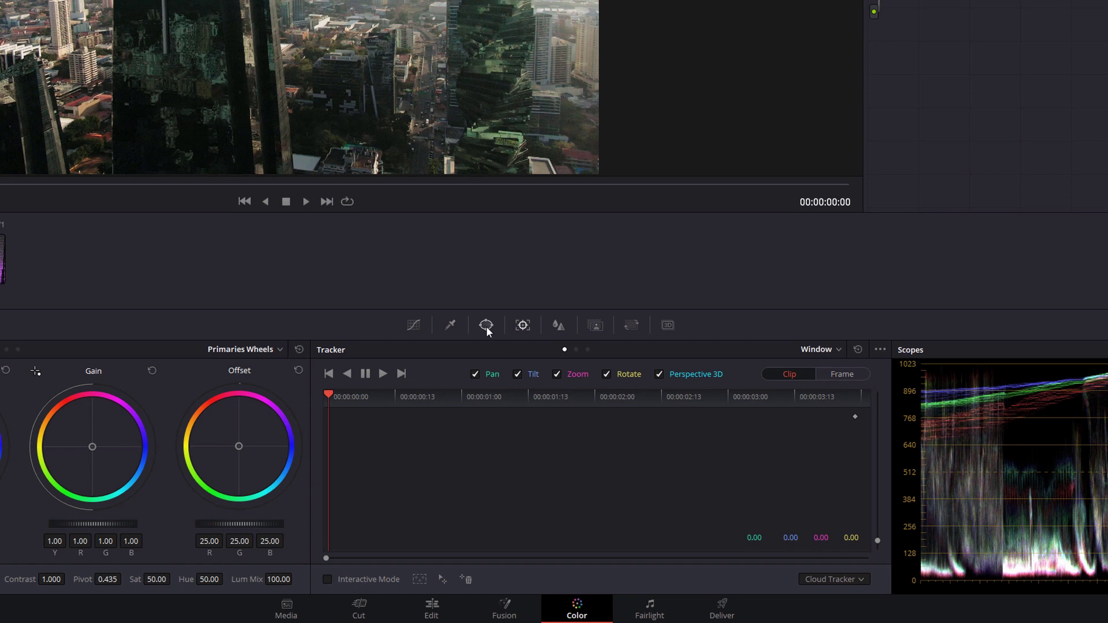
# Step: Draw a closed pen window tracing the central tower's edges, top notch and peaks
pyautogui.click(486, 325)
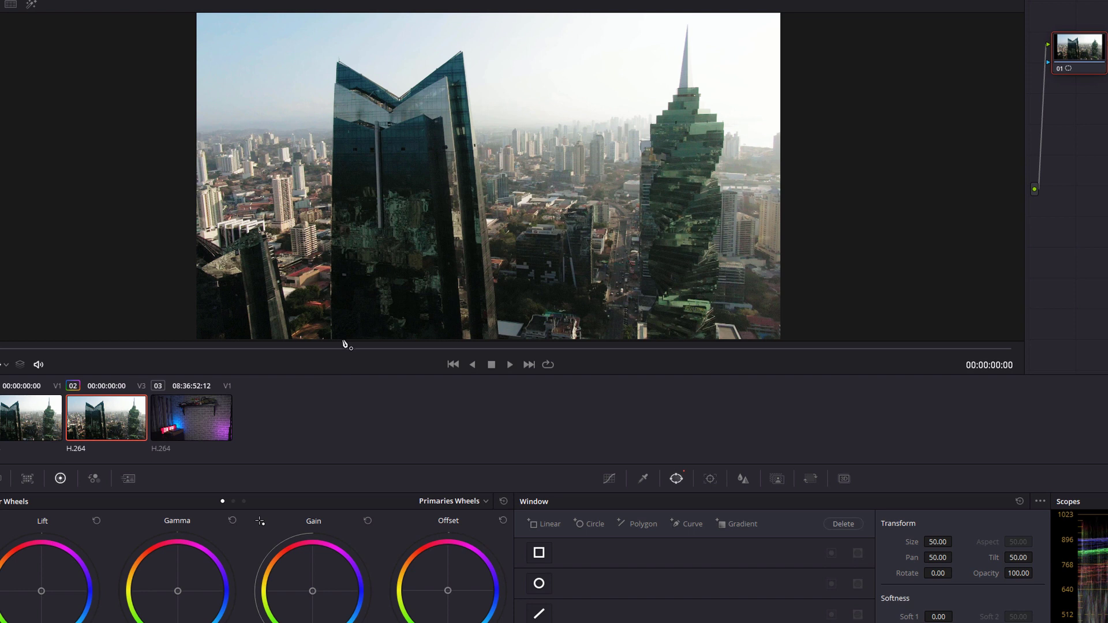
pyautogui.click(331, 339)
pyautogui.click(334, 127)
pyautogui.click(338, 60)
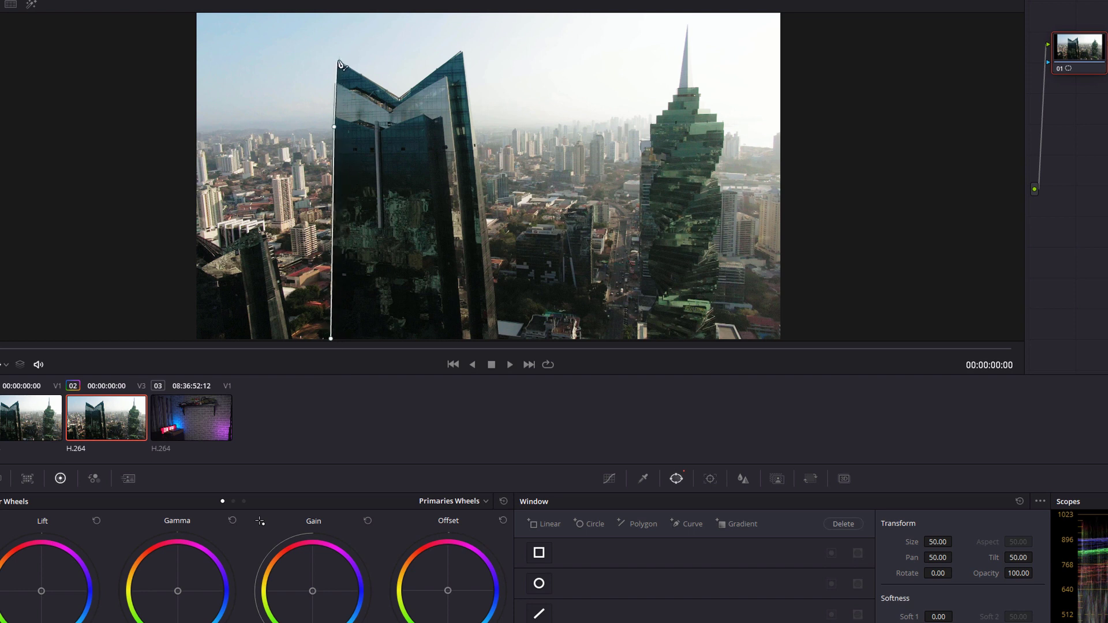
pyautogui.click(397, 97)
pyautogui.click(461, 52)
pyautogui.click(499, 339)
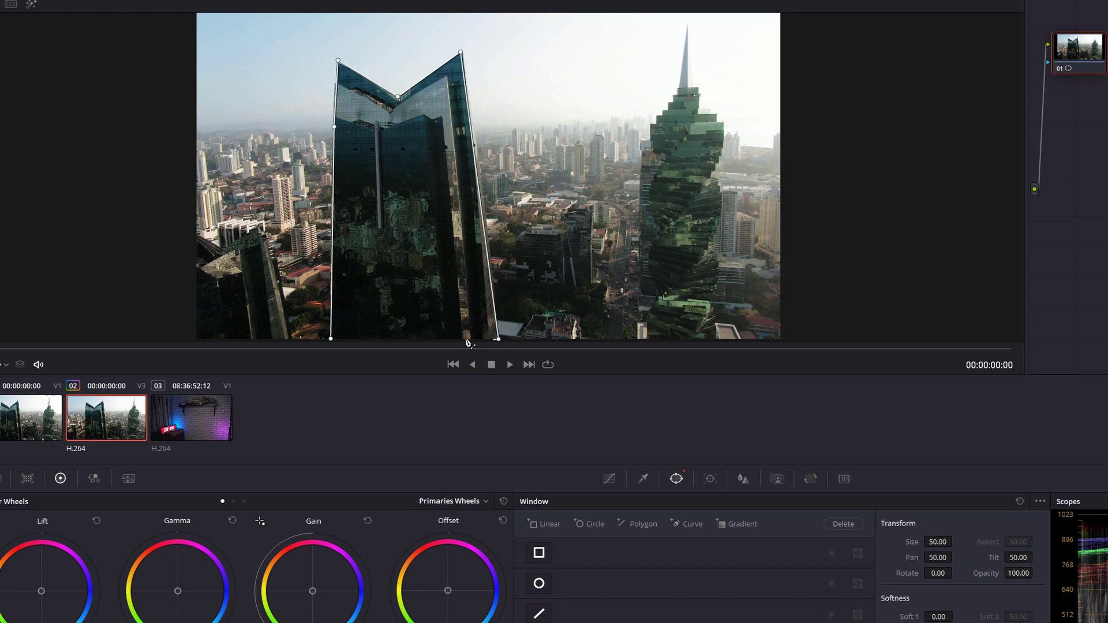
pyautogui.click(332, 340)
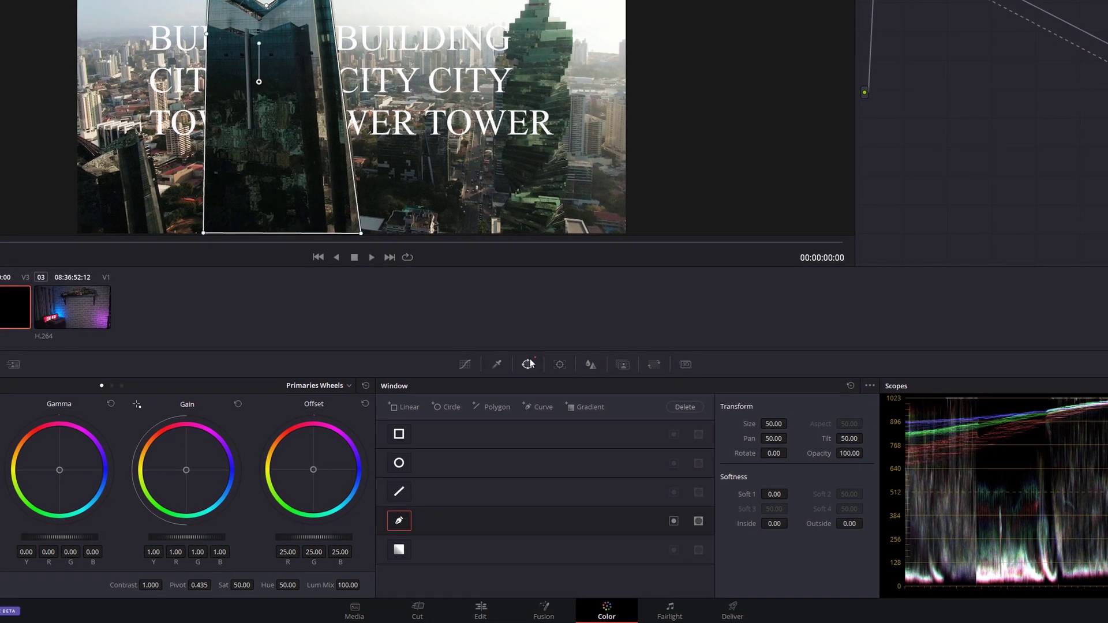
# Step: In the Tracker, keep Window mode, switch to Frame, and track the mask forward
pyautogui.click(559, 366)
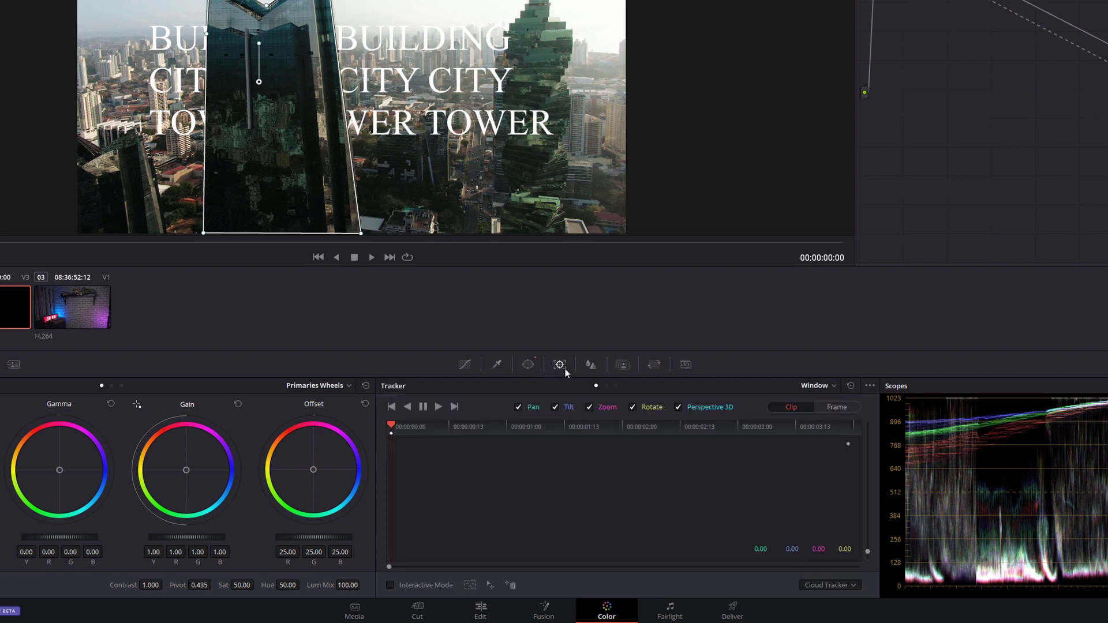
pyautogui.click(817, 386)
pyautogui.click(820, 400)
pyautogui.click(843, 410)
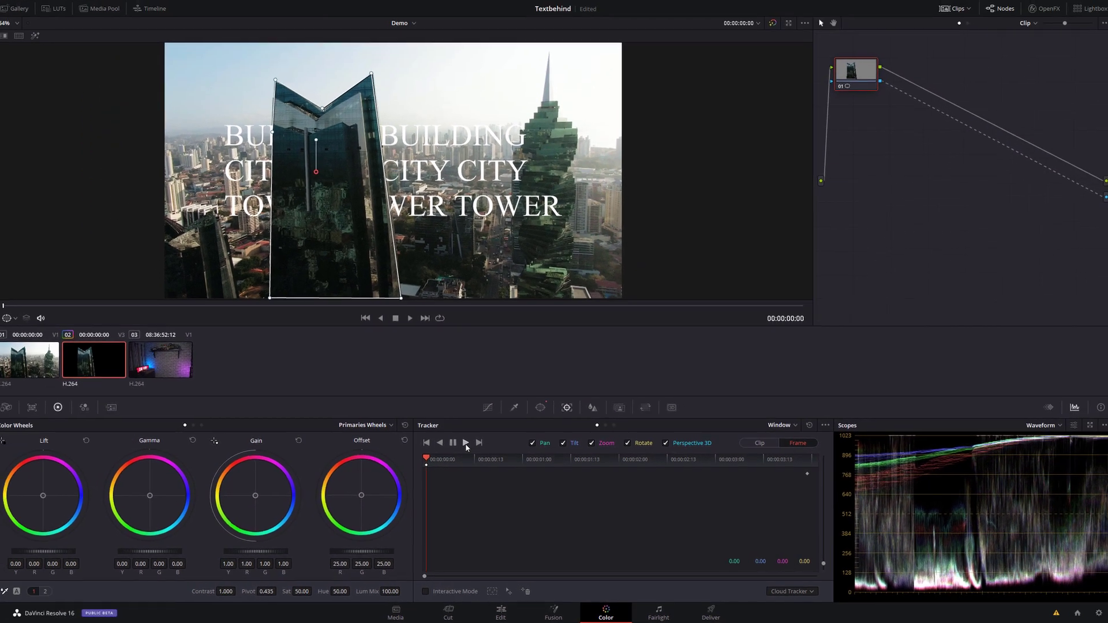
pyautogui.click(438, 407)
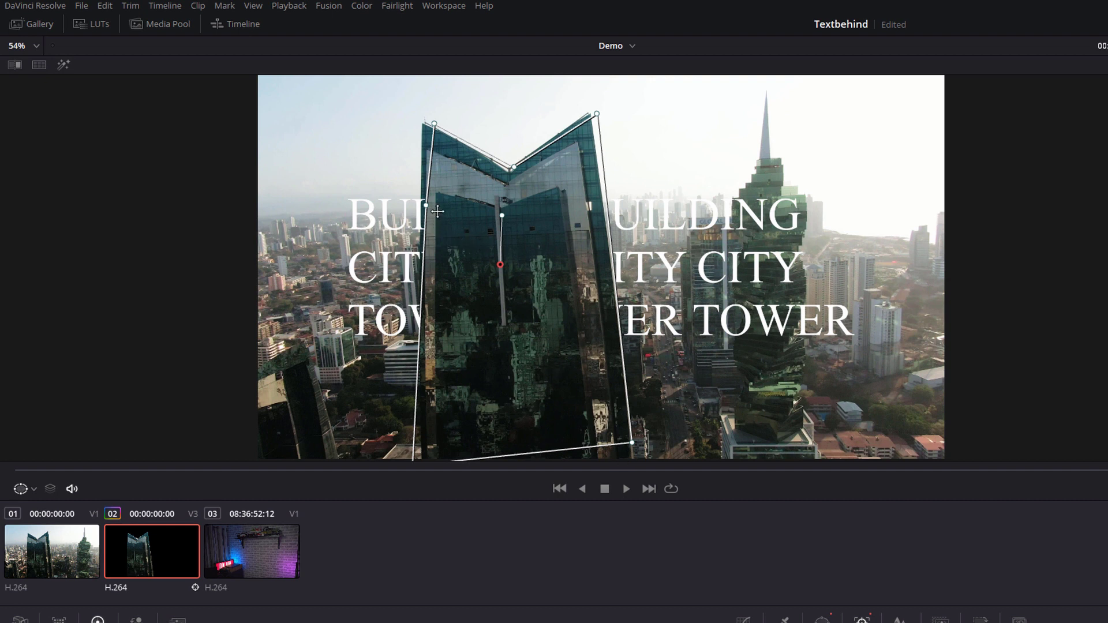
# Step: Drag the mask's top, left-edge and bottom corners onto the building's outline
pyautogui.moveTo(434, 124); pyautogui.dragTo(422, 123)
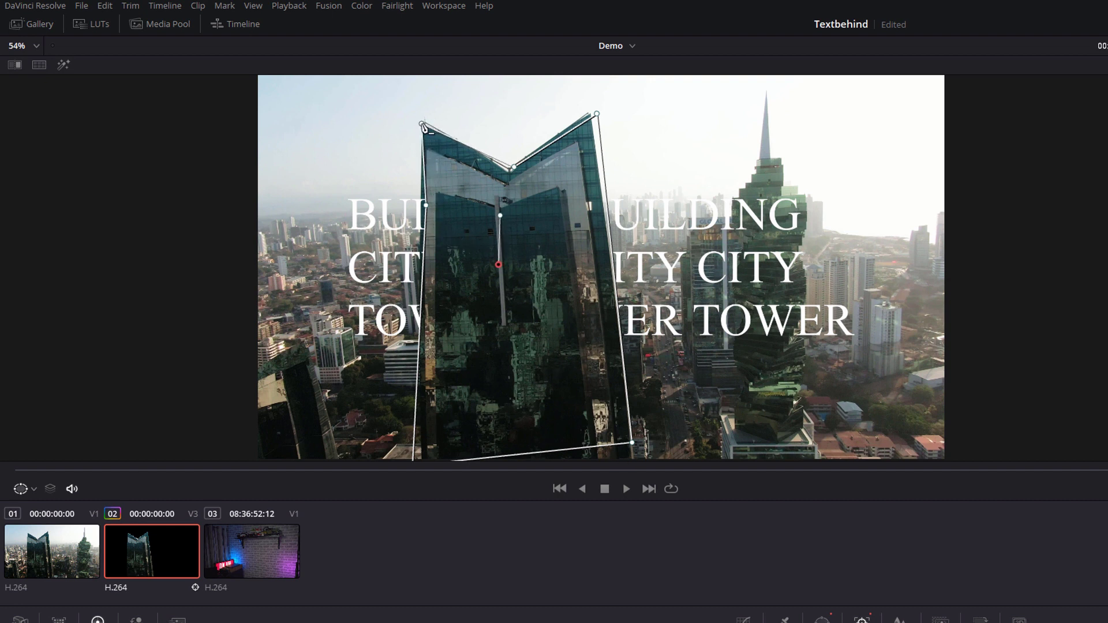
pyautogui.moveTo(597, 113); pyautogui.dragTo(590, 112)
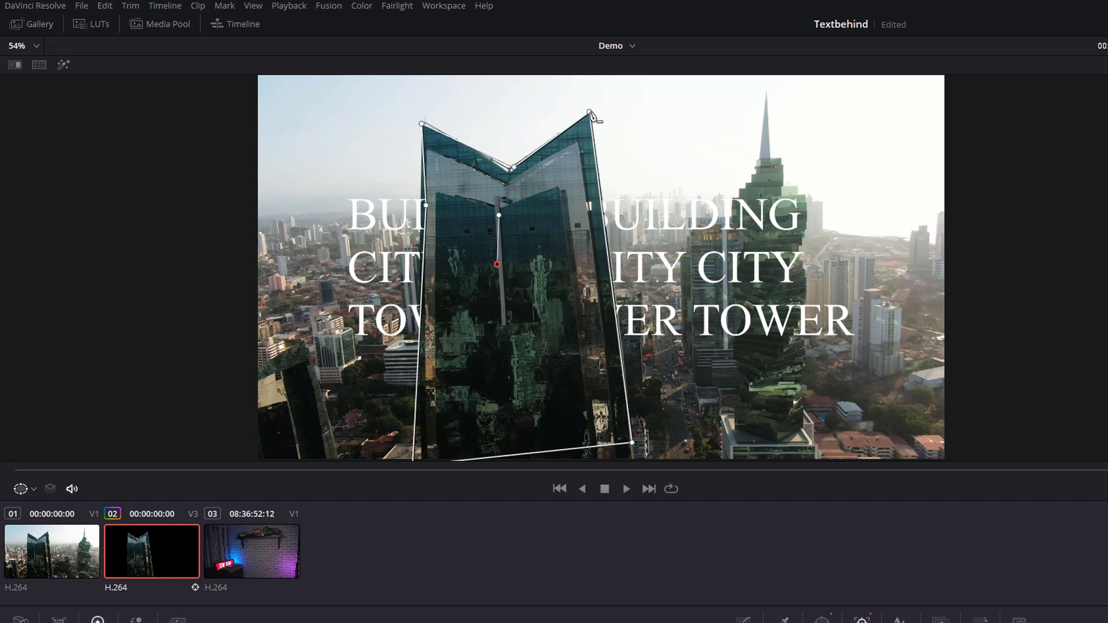
pyautogui.moveTo(427, 206); pyautogui.dragTo(422, 206)
pyautogui.scroll(-2, 436, 419)
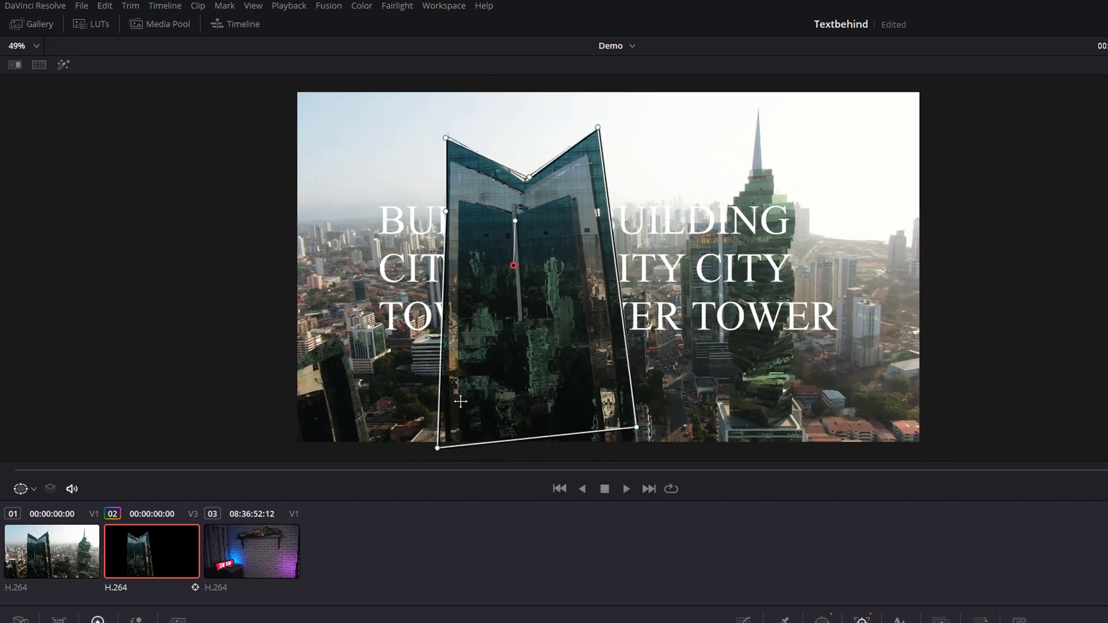
pyautogui.moveTo(442, 454); pyautogui.dragTo(446, 453)
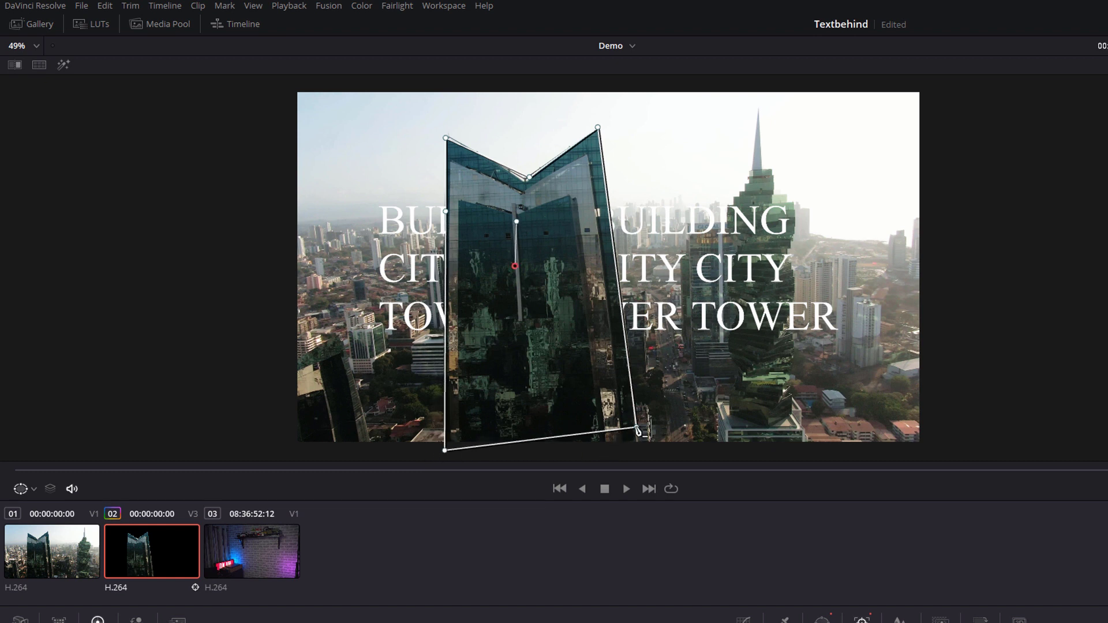
pyautogui.moveTo(638, 431); pyautogui.dragTo(640, 453)
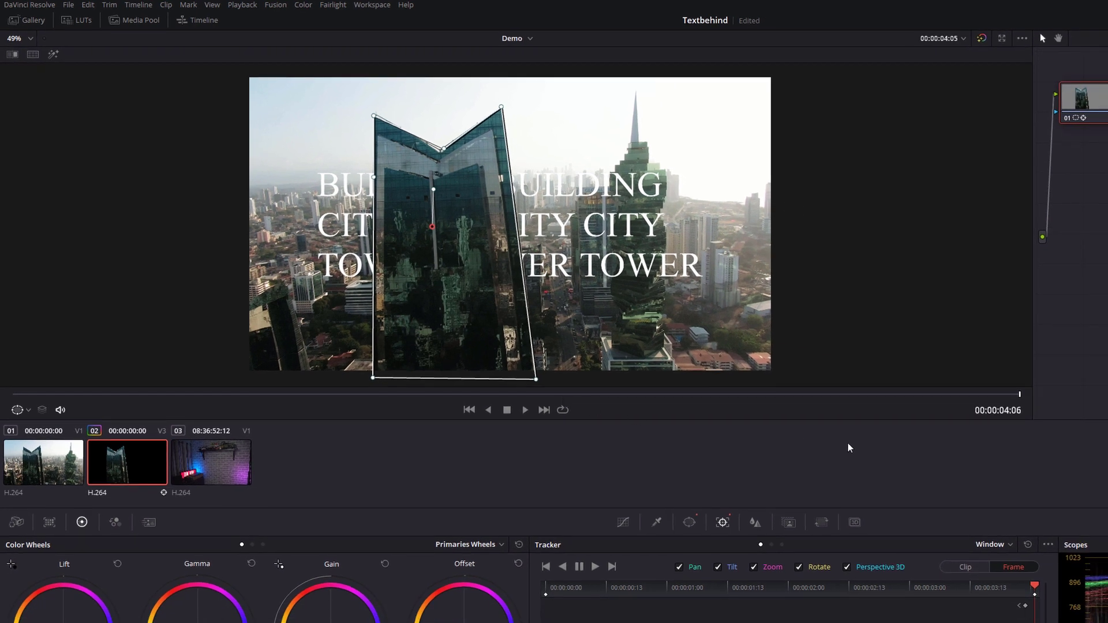
# Step: Level the mask's bottom edge at an earlier frame, then play from near the start
pyautogui.moveTo(1016, 400); pyautogui.dragTo(286, 381)
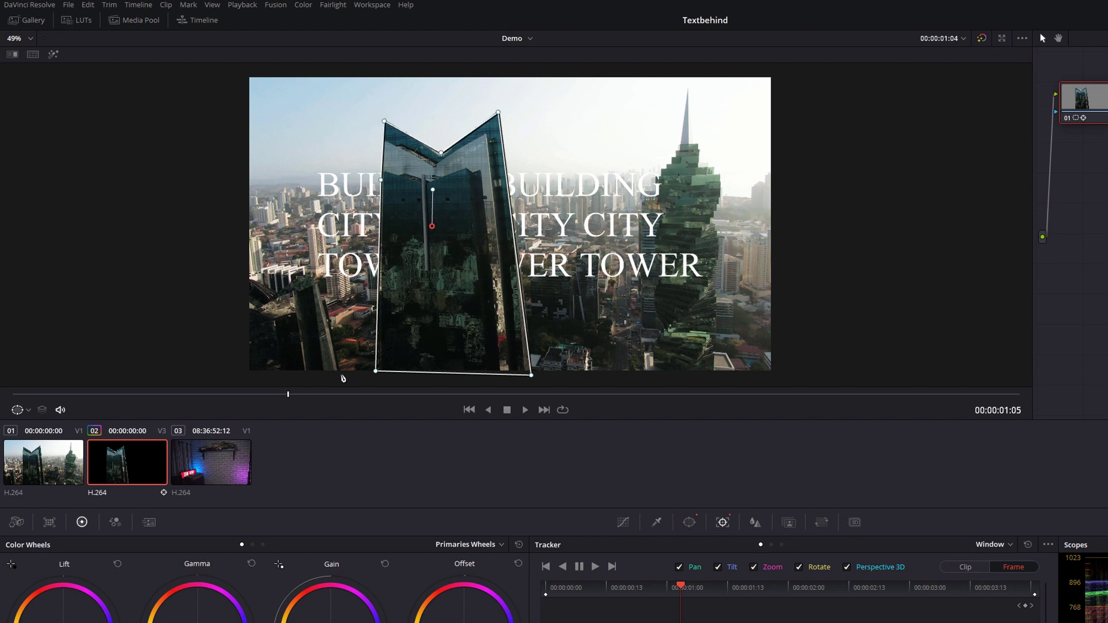
pyautogui.moveTo(376, 373); pyautogui.dragTo(377, 375)
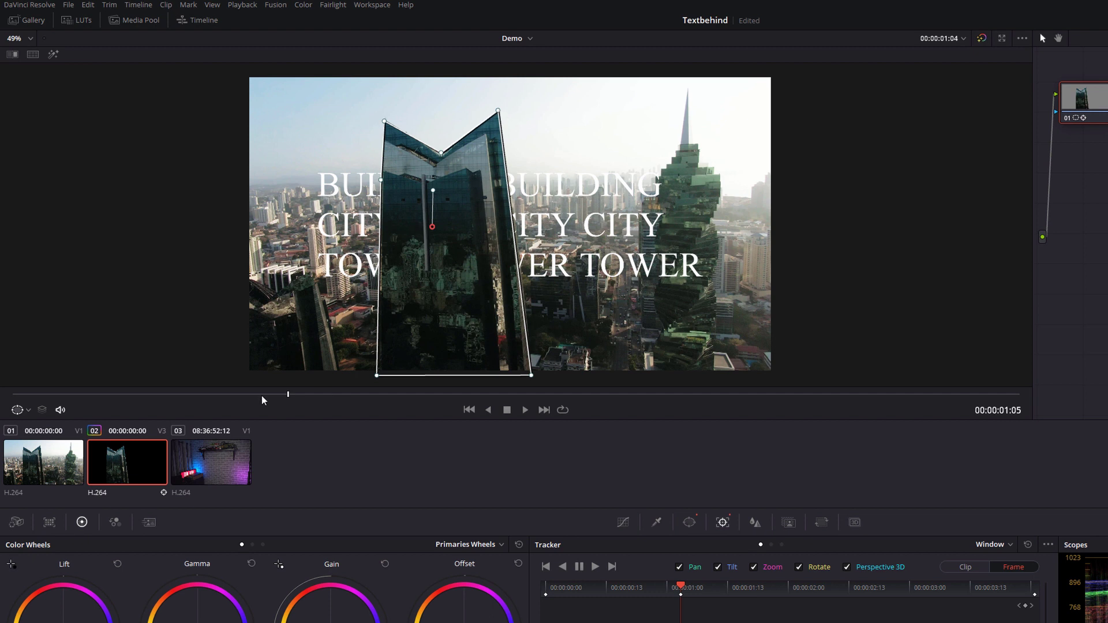
pyautogui.moveTo(261, 396); pyautogui.dragTo(33, 382)
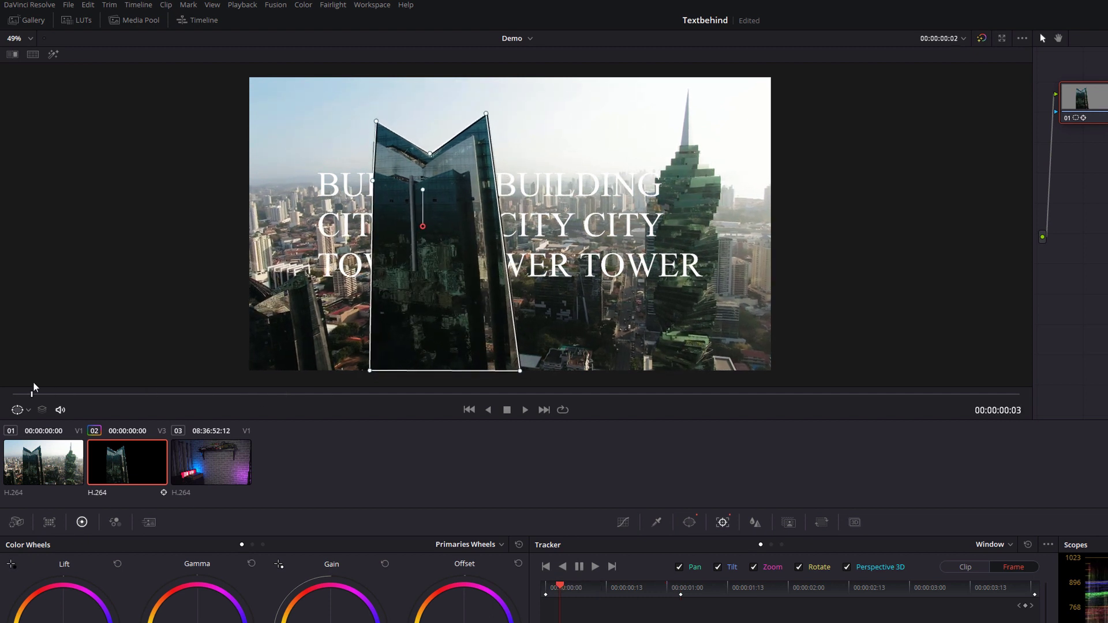
pyautogui.press('space')
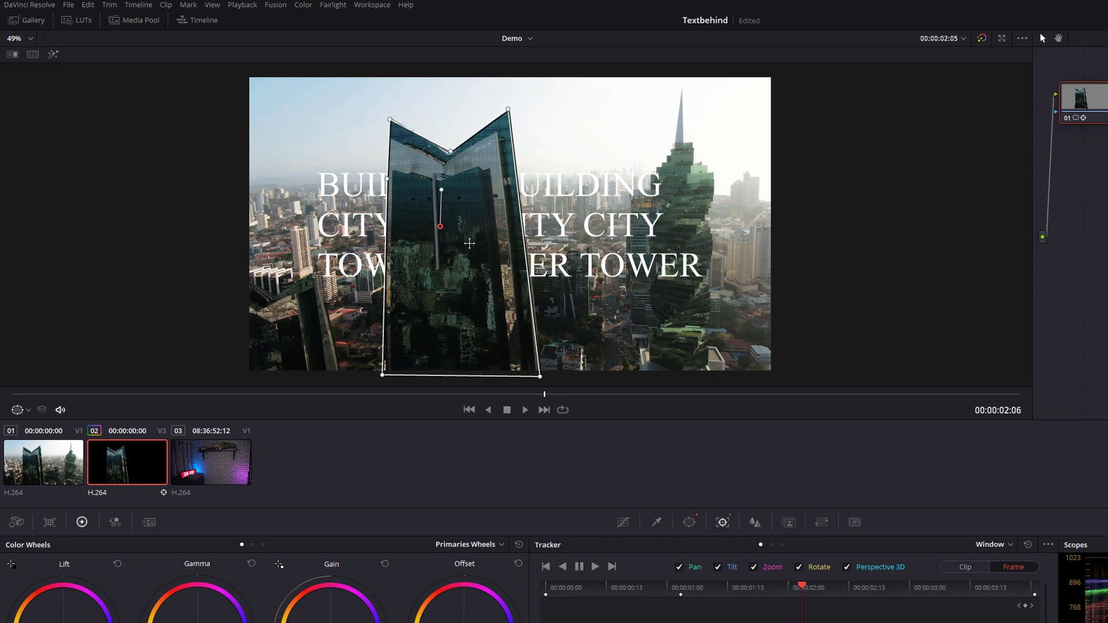
# Step: Hide the mask outline and play the shot to check the text-behind effect
pyautogui.click(28, 411)
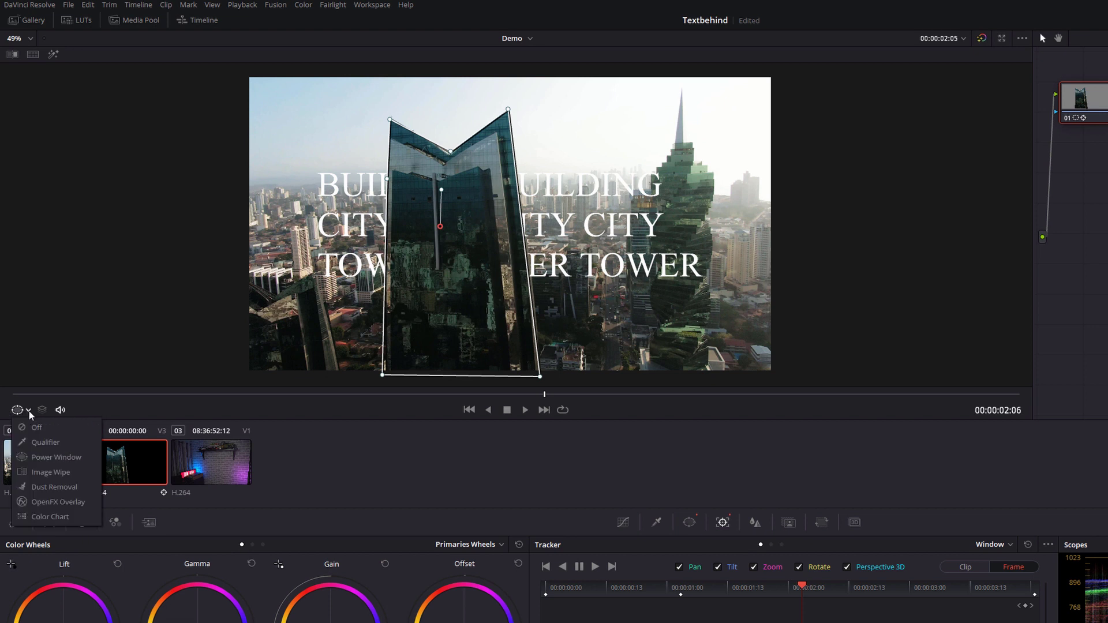
pyautogui.click(28, 429)
pyautogui.press('space')
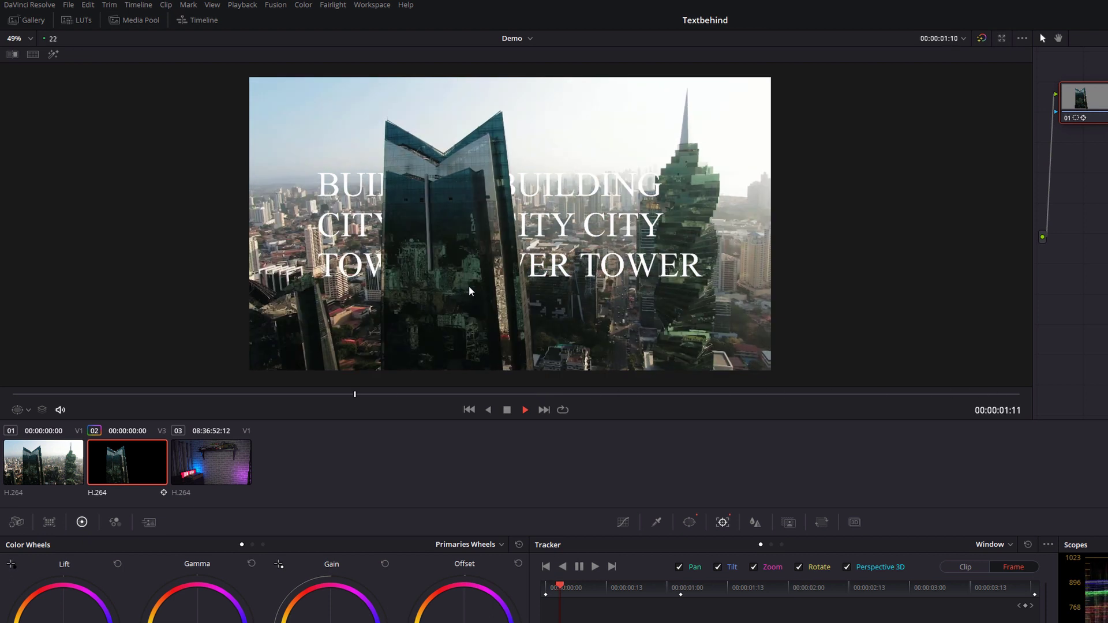
pyautogui.press('space')
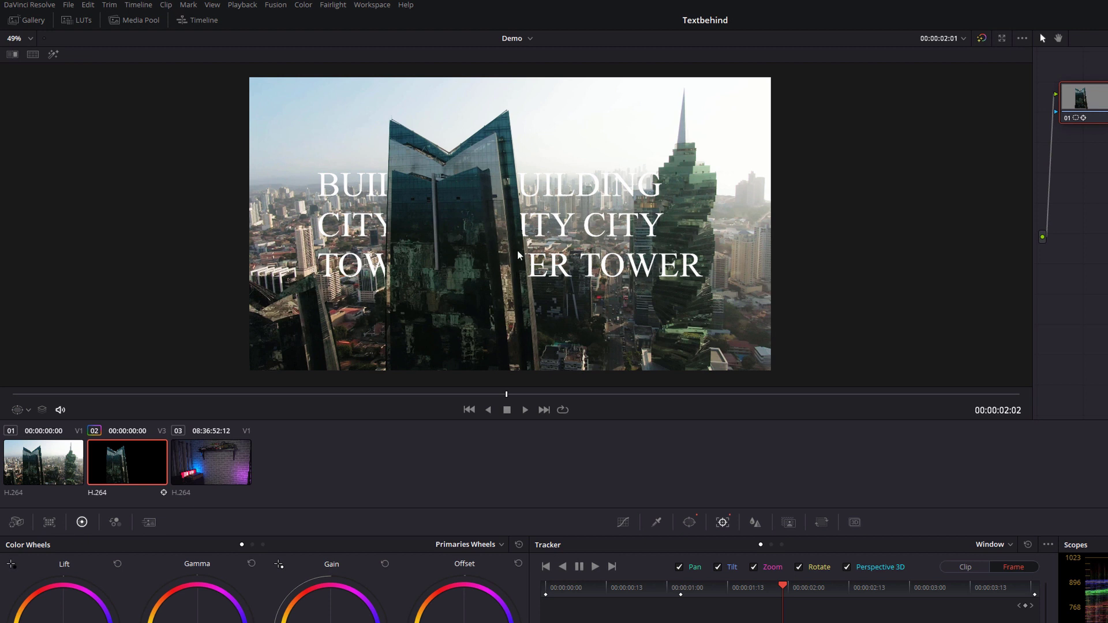
# Step: Show the Power Window overlay, add a right-edge point, and fit it to the tower
pyautogui.click(27, 410)
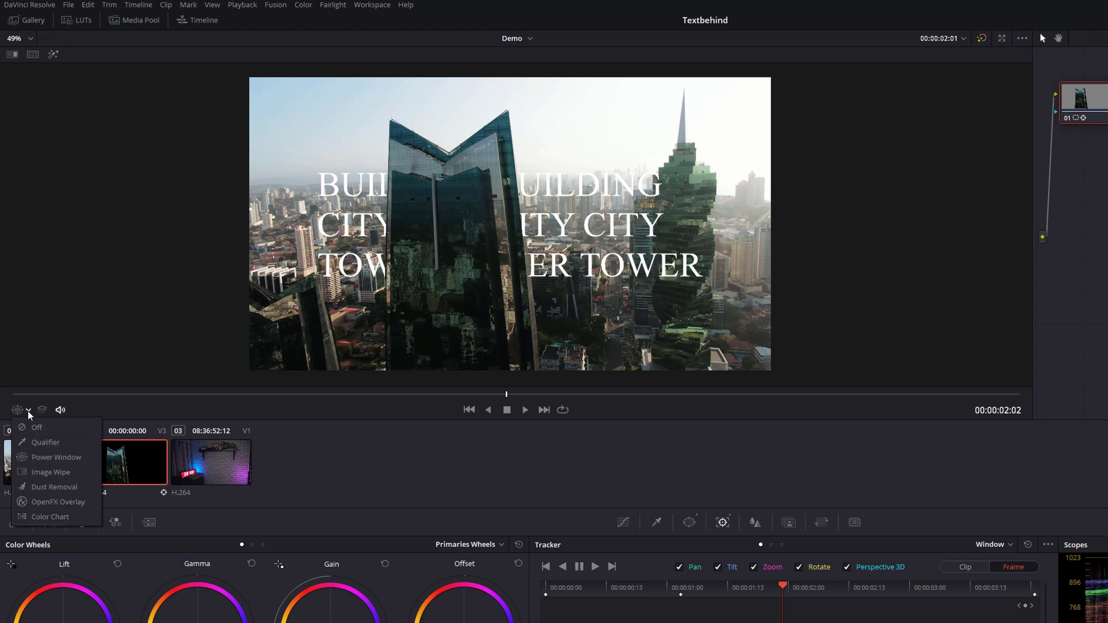
pyautogui.click(39, 458)
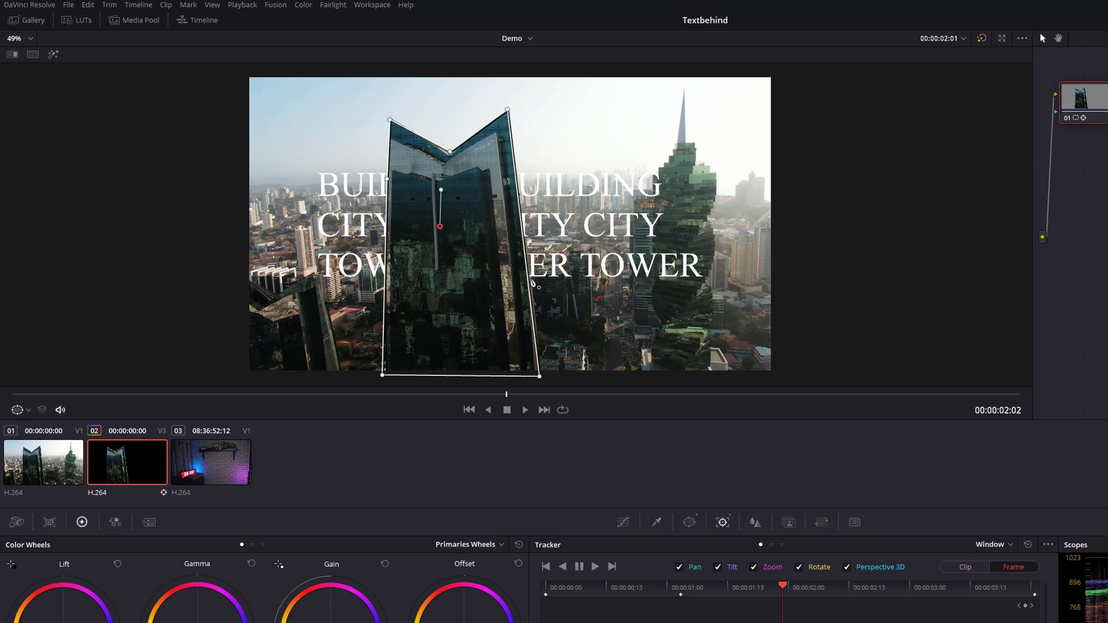
pyautogui.click(531, 281)
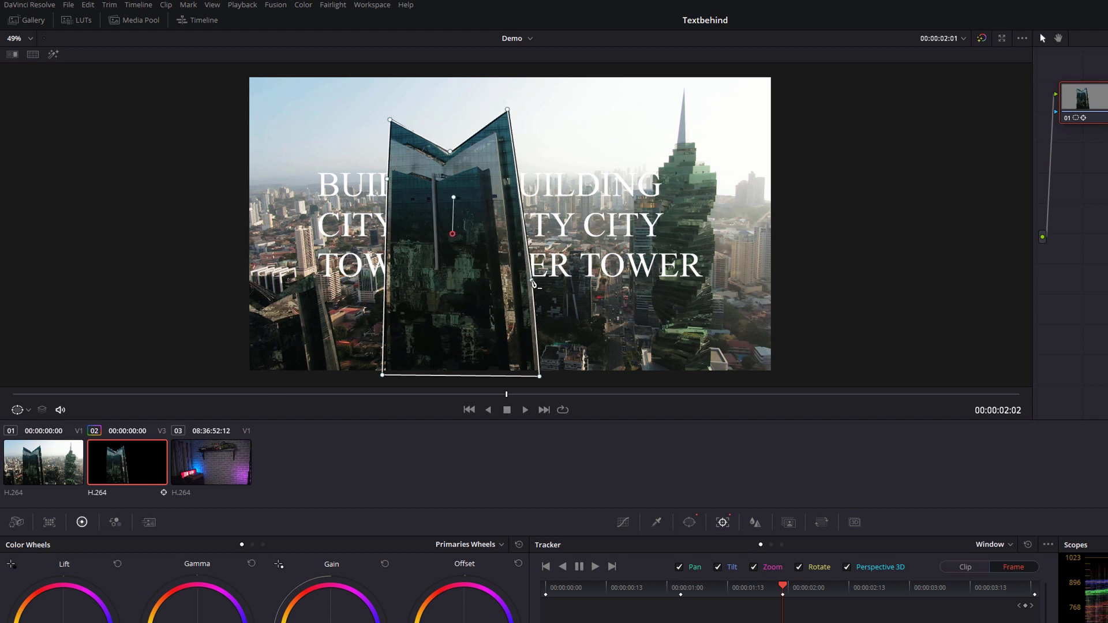
pyautogui.press('space')
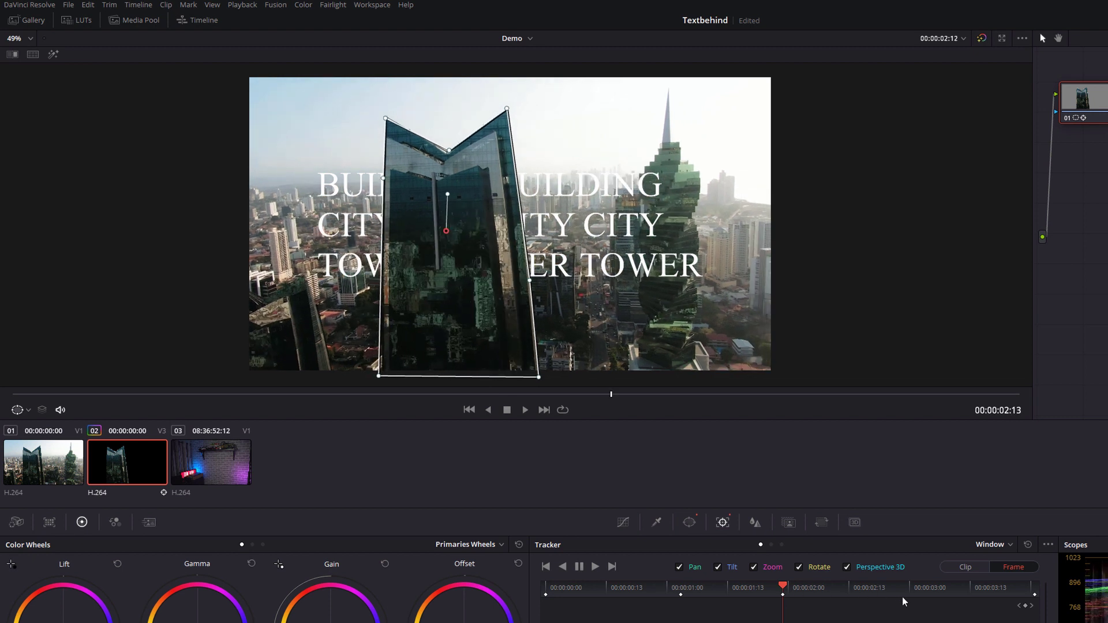
pyautogui.moveTo(648, 587)
pyautogui.mouseDown()
pyautogui.moveTo(611, 590)
pyautogui.moveTo(633, 587)
pyautogui.mouseUp()
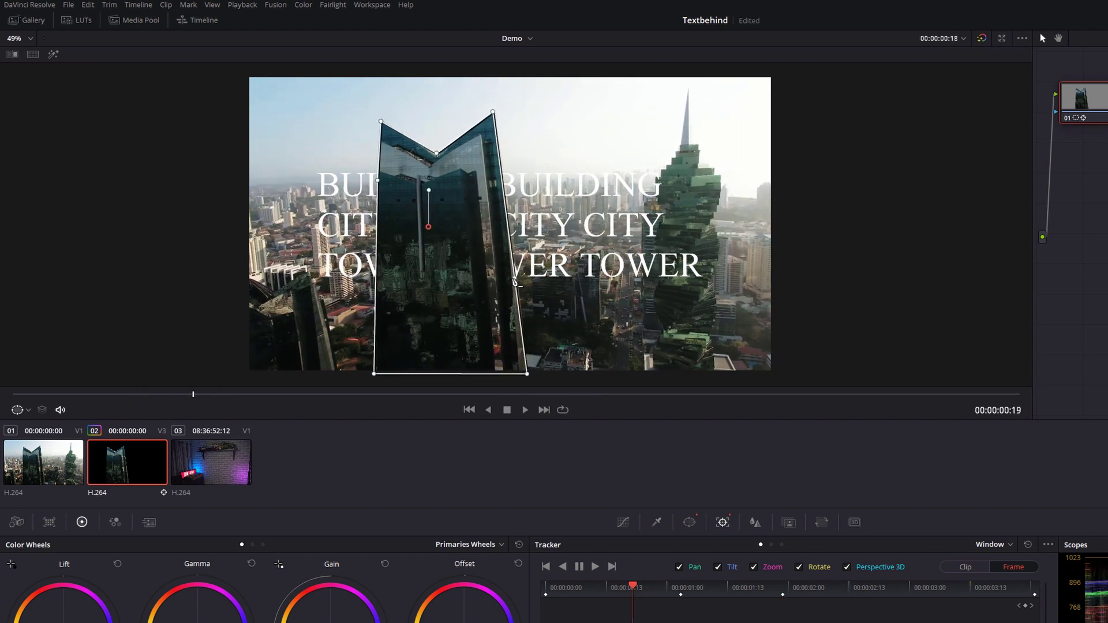
pyautogui.click(516, 280)
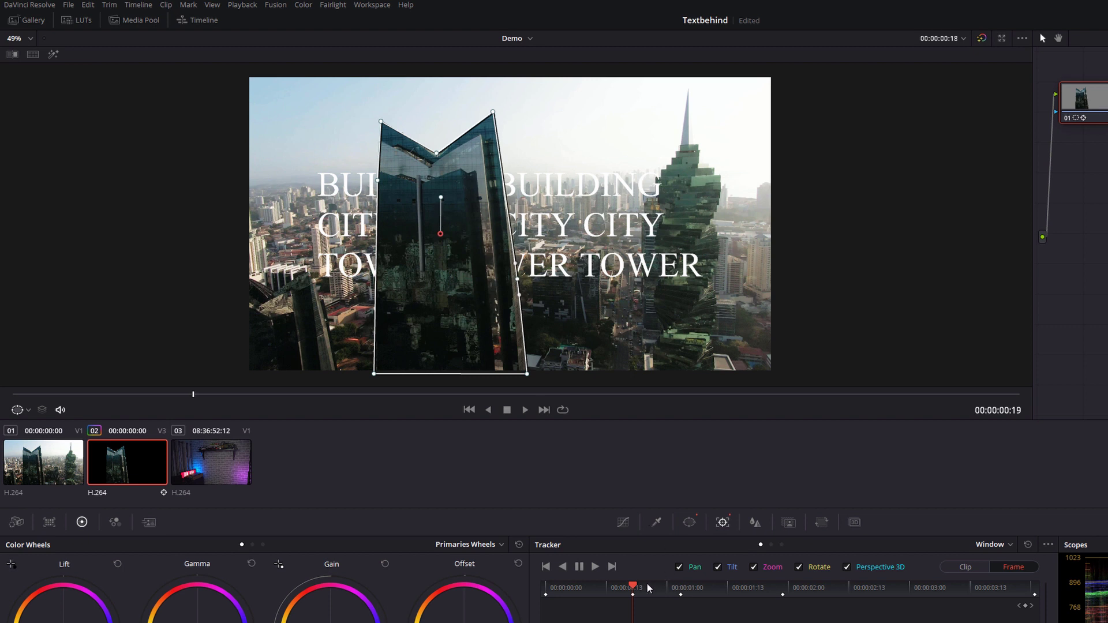
pyautogui.moveTo(633, 587); pyautogui.dragTo(893, 594)
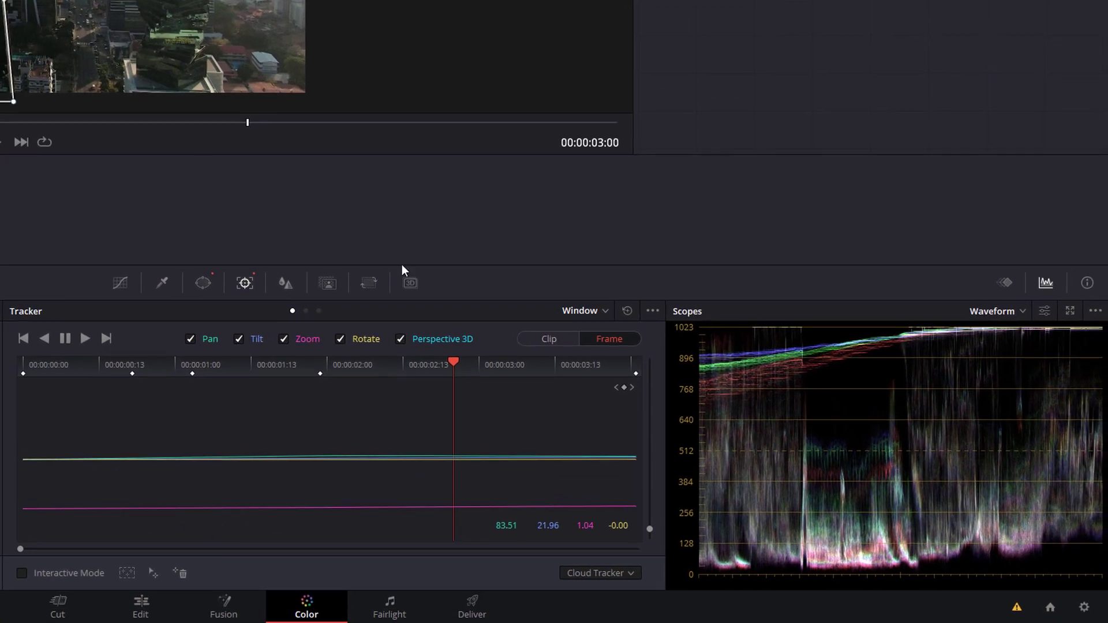
# Step: Switch tracking to Clip, hide the overlay, and set Soft 1 0.56, Outside 2.20
pyautogui.click(559, 338)
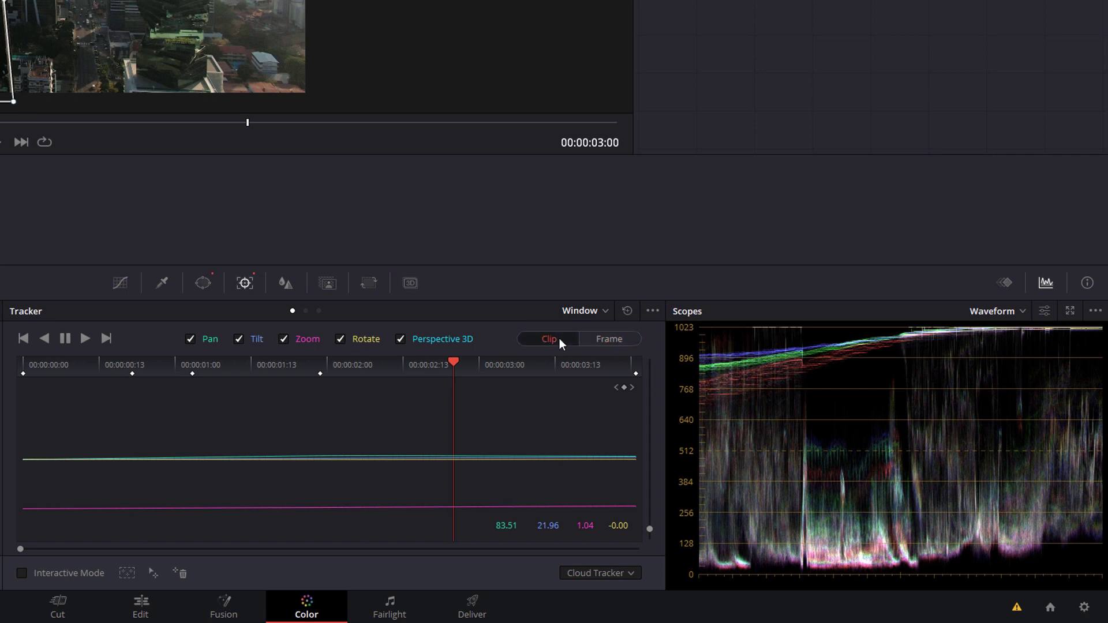
pyautogui.click(203, 283)
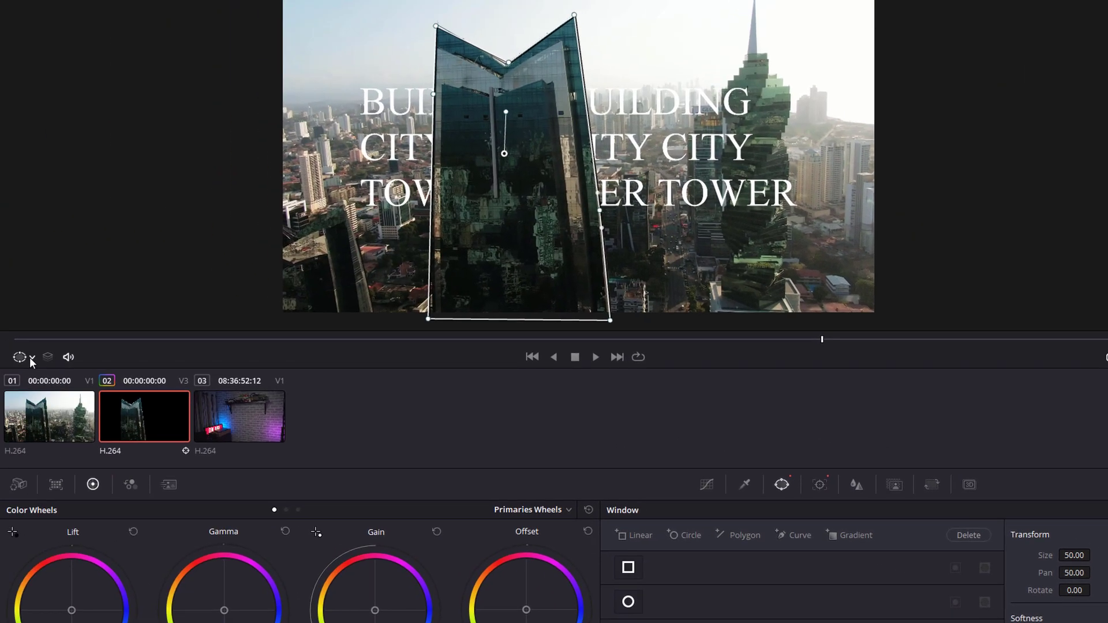
pyautogui.click(30, 358)
pyautogui.click(33, 377)
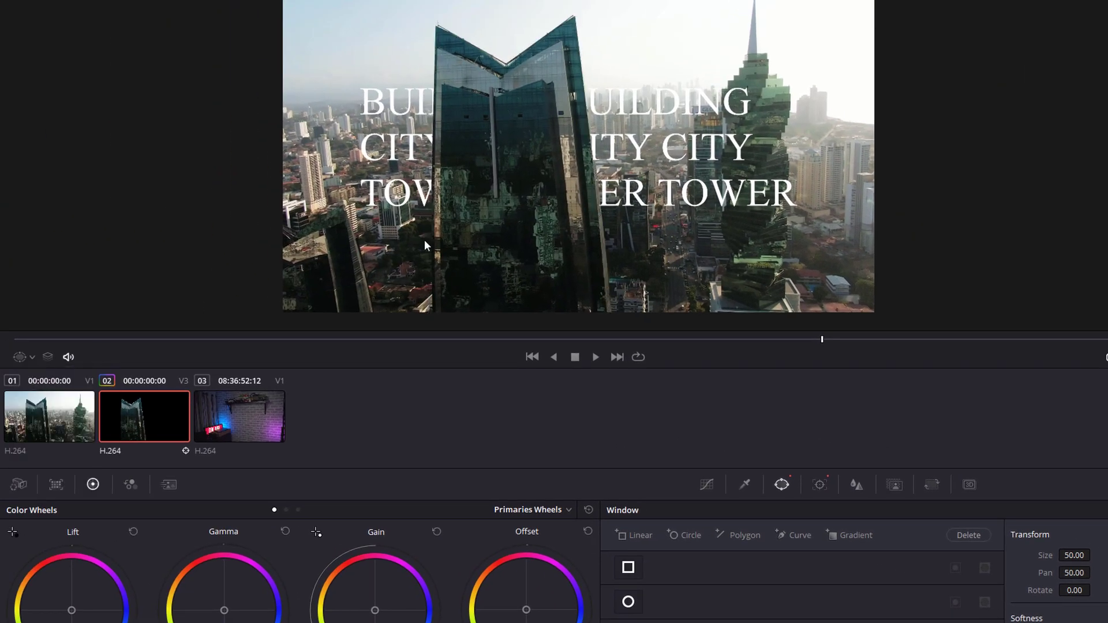
pyautogui.scroll(8, 616, 199)
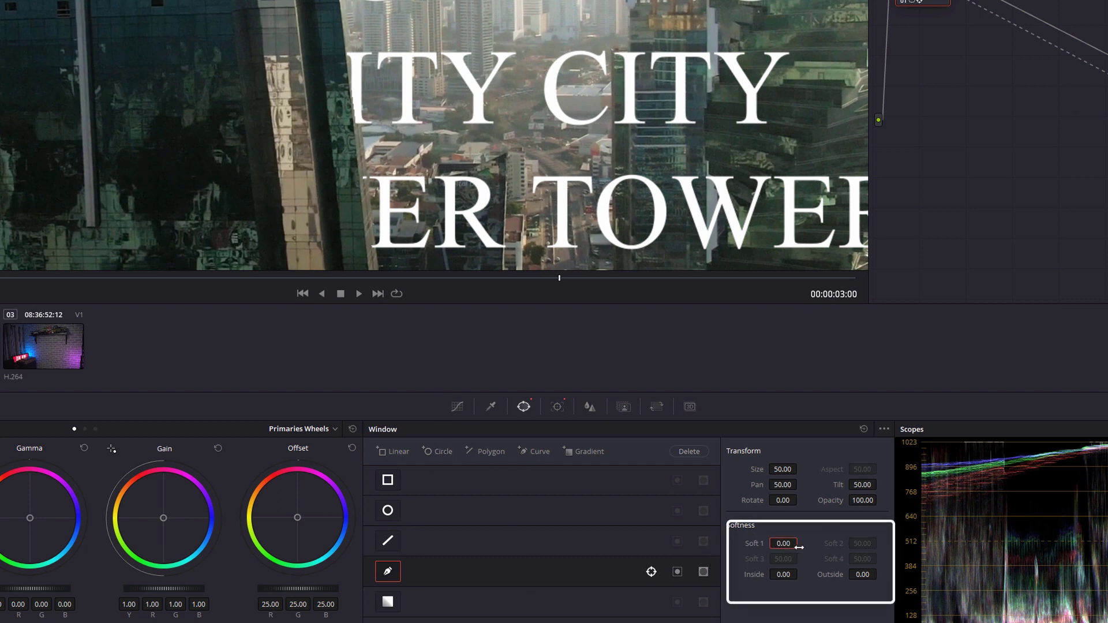
pyautogui.moveTo(830, 551); pyautogui.dragTo(834, 551)
pyautogui.moveTo(880, 573); pyautogui.dragTo(880, 574)
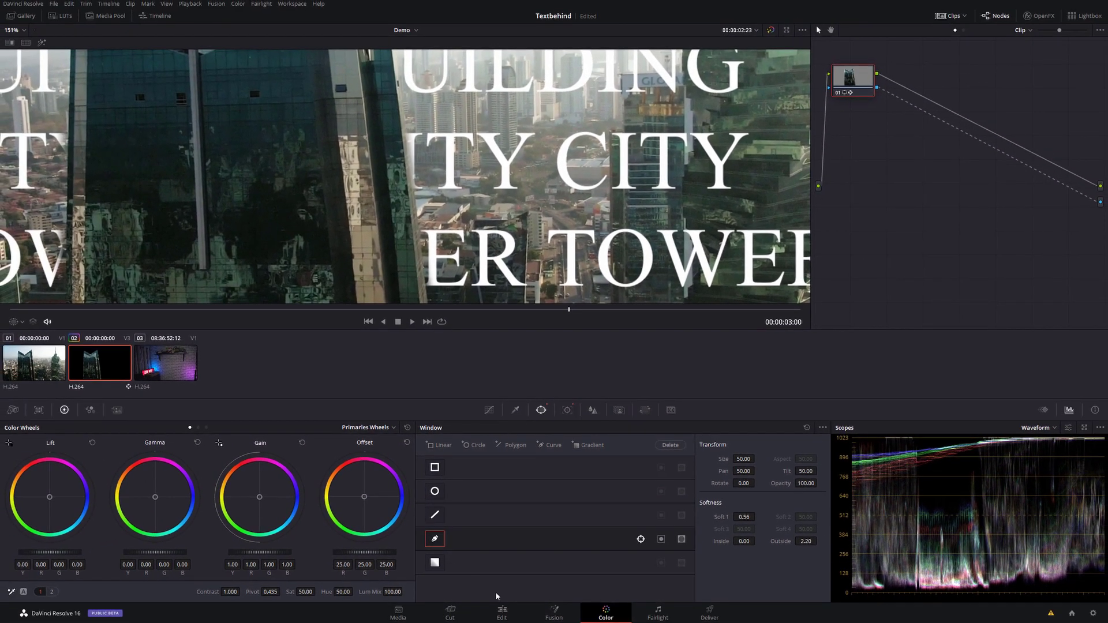
# Step: On the Edit page, play the Demo timeline from its start to review the effect
pyautogui.click(500, 609)
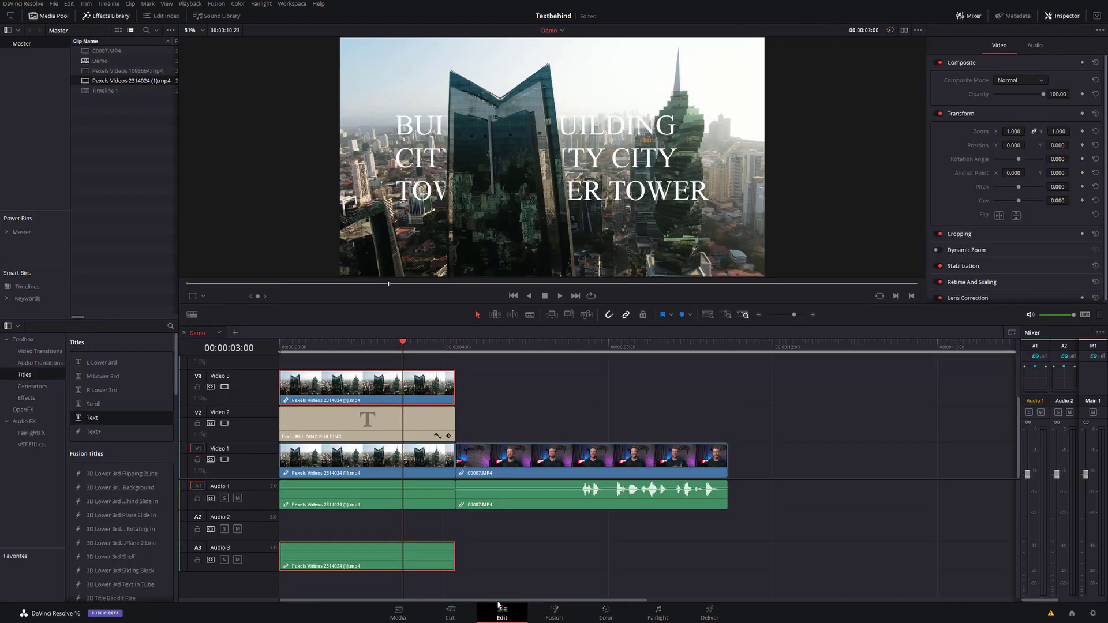
pyautogui.click(360, 346)
pyautogui.press('Home')
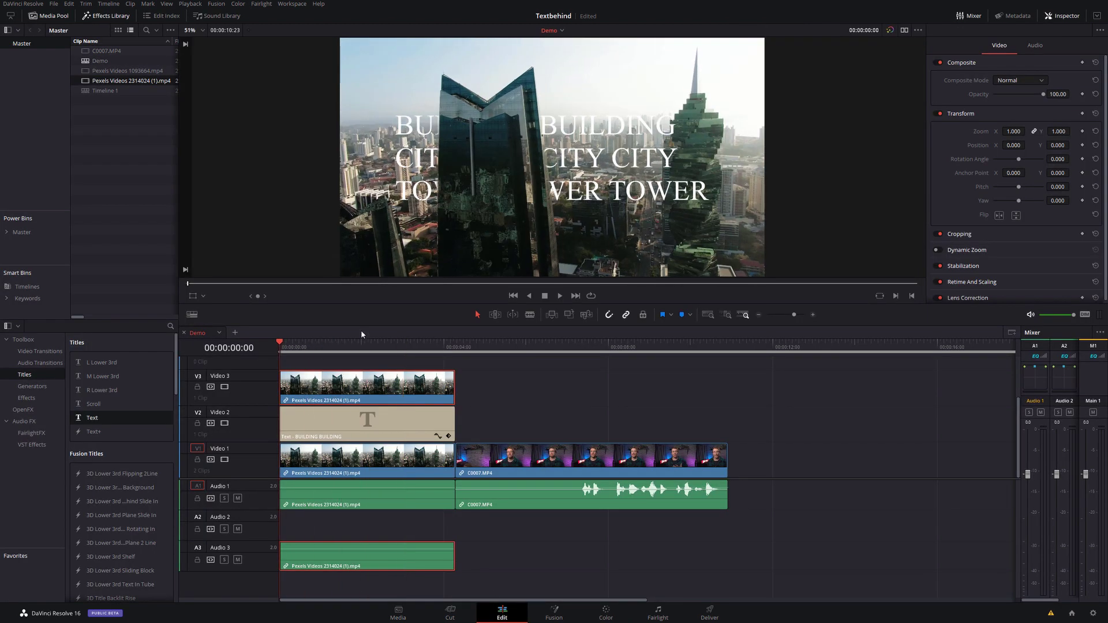
pyautogui.press('space')
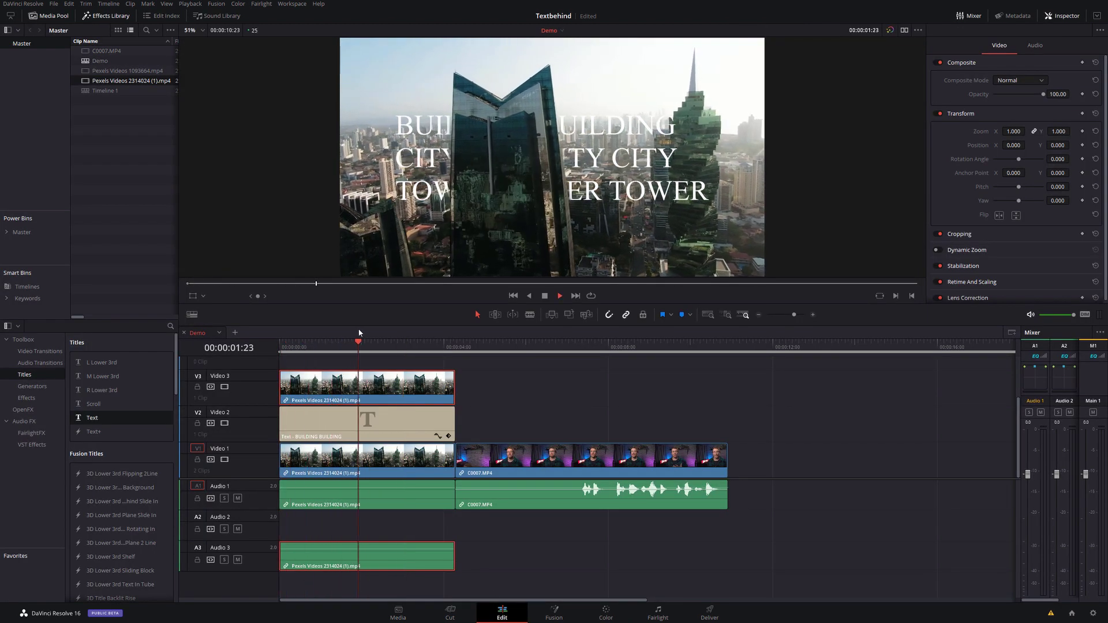
pyautogui.press('space')
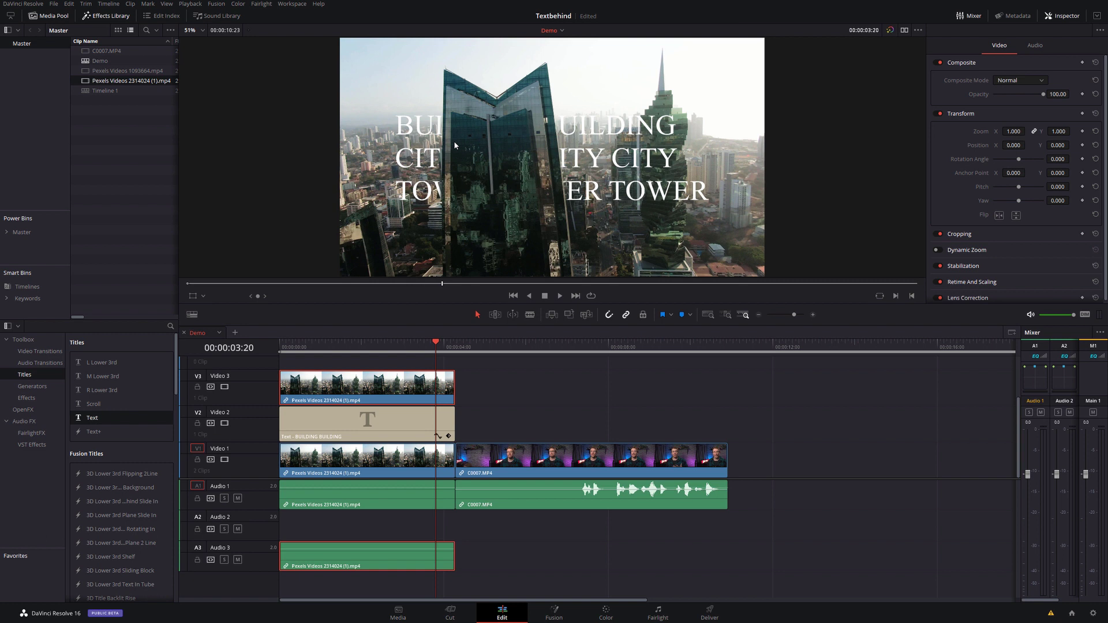
# Step: Alt-drag a copy of the title over the talking-head section and extend it to C0007.MP4's end
pyautogui.press('space')
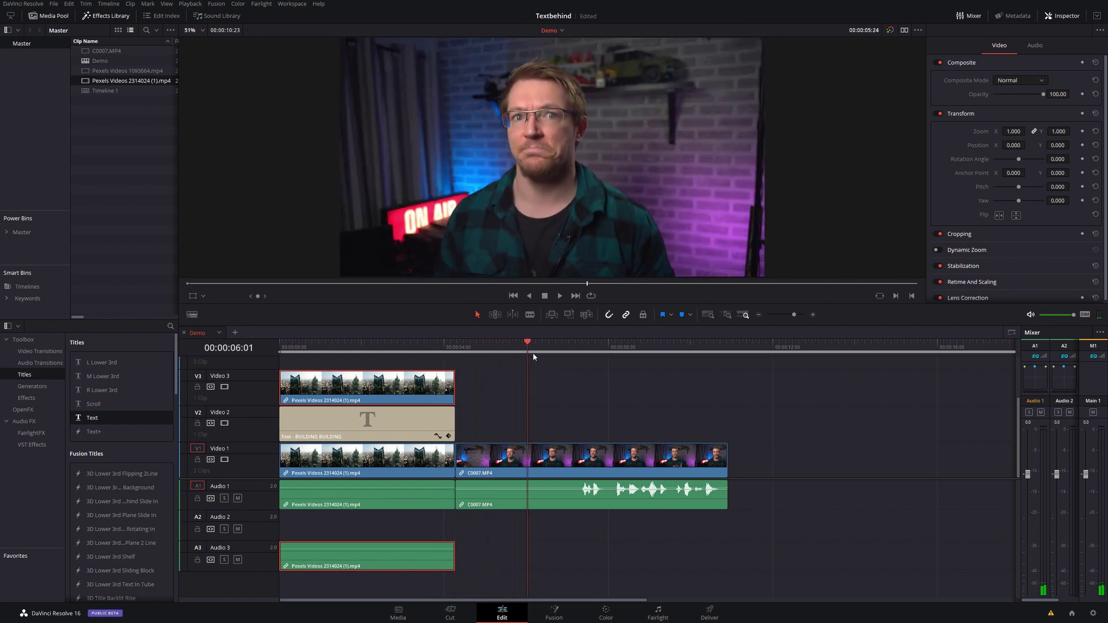
pyautogui.moveTo(581, 361); pyautogui.dragTo(483, 361)
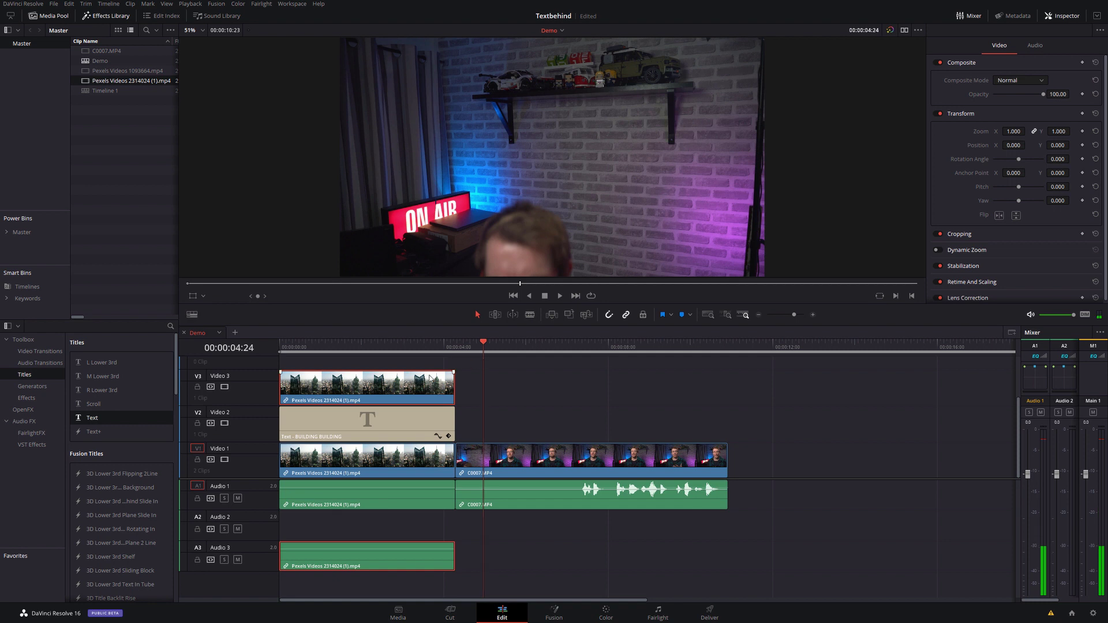
pyautogui.moveTo(306, 428); pyautogui.dragTo(477, 432)
pyautogui.moveTo(626, 420); pyautogui.dragTo(727, 422)
# Step: Alt-drag a copy of C0007.MP4 from Video 1 onto Video 3 above the title
pyautogui.click(543, 349)
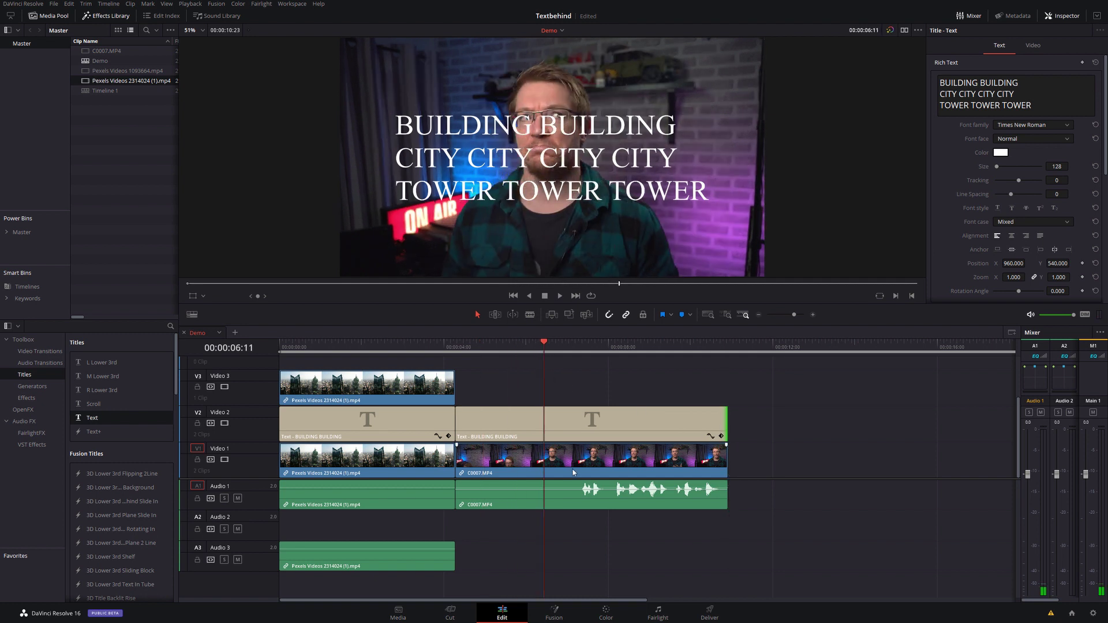
pyautogui.moveTo(574, 473); pyautogui.dragTo(578, 403)
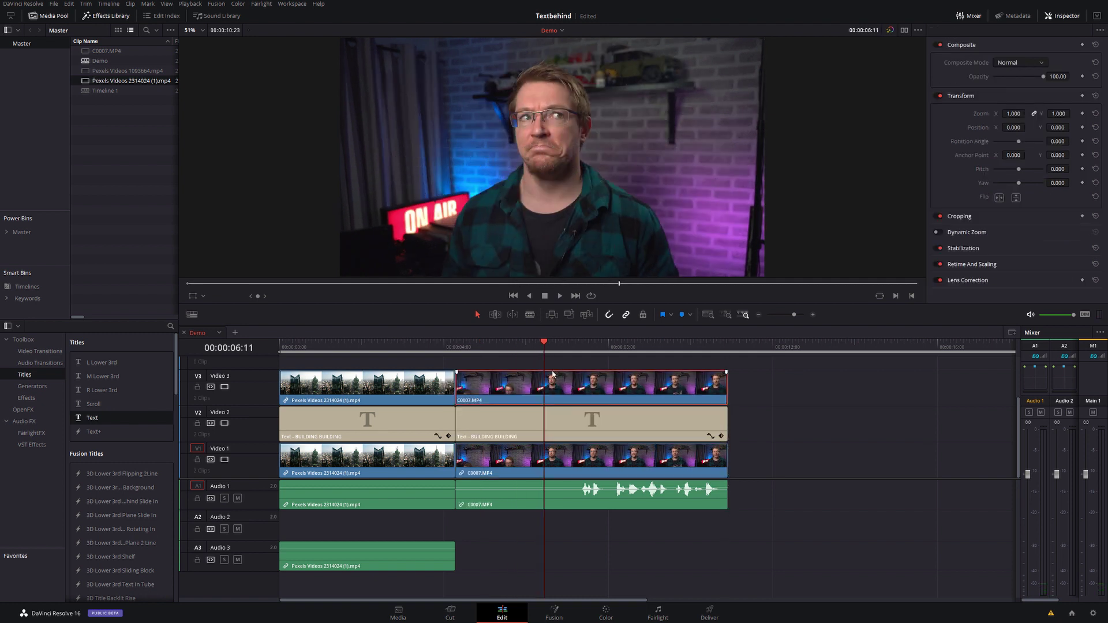
pyautogui.moveTo(542, 348); pyautogui.dragTo(517, 348)
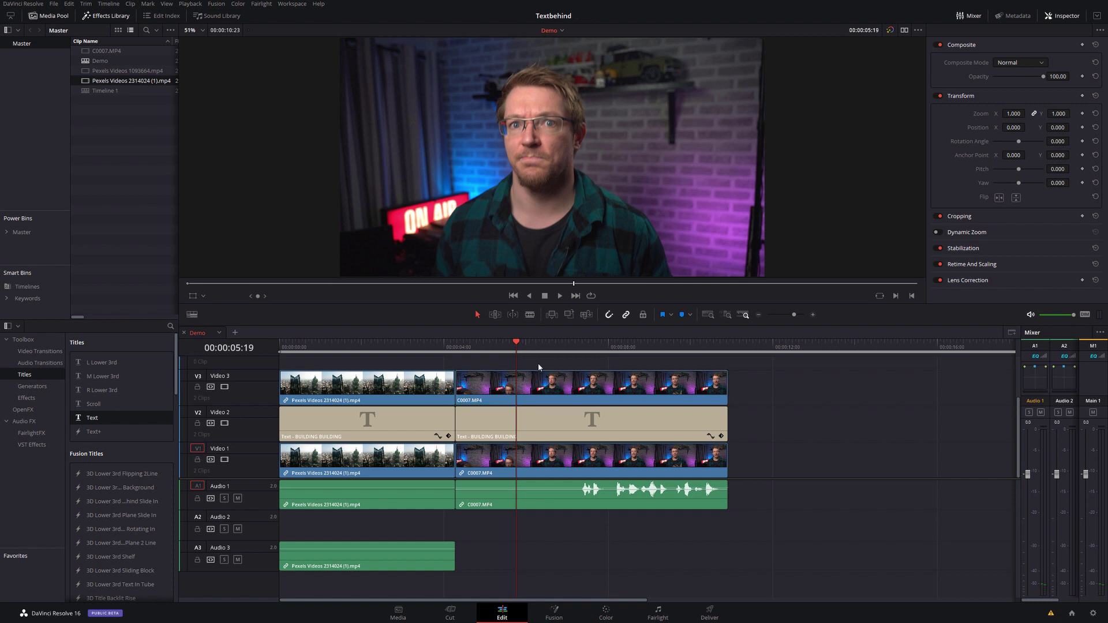
# Step: On the Color page, add an alpha output to the talking-head clip's node graph and link the node's alpha to it
pyautogui.click(609, 618)
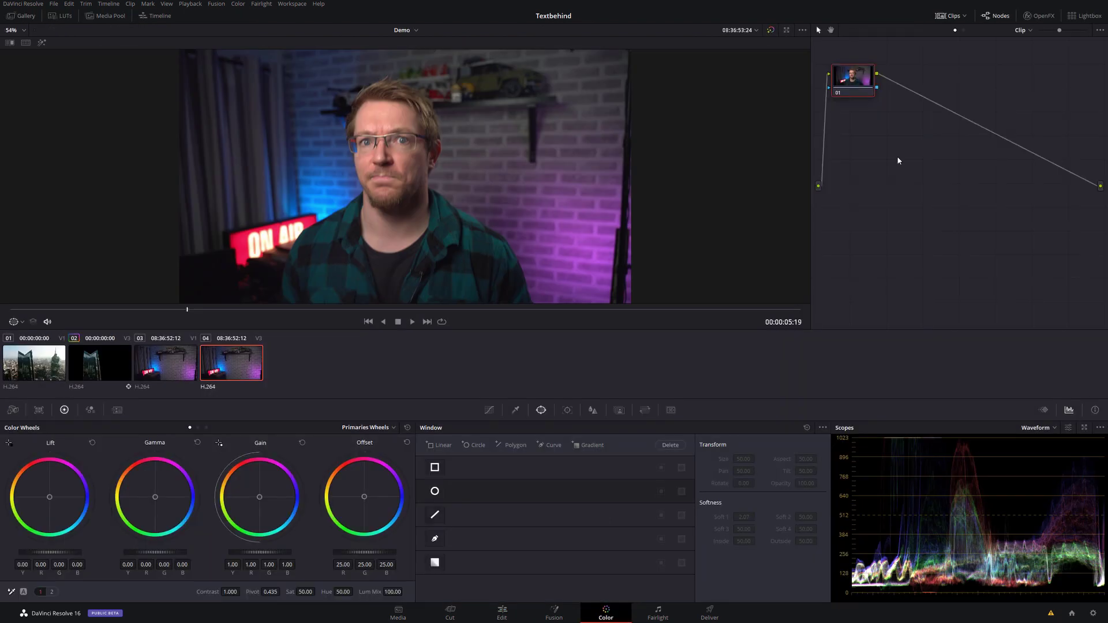
pyautogui.rightClick(900, 137)
pyautogui.click(930, 168)
pyautogui.moveTo(877, 88); pyautogui.dragTo(1101, 202)
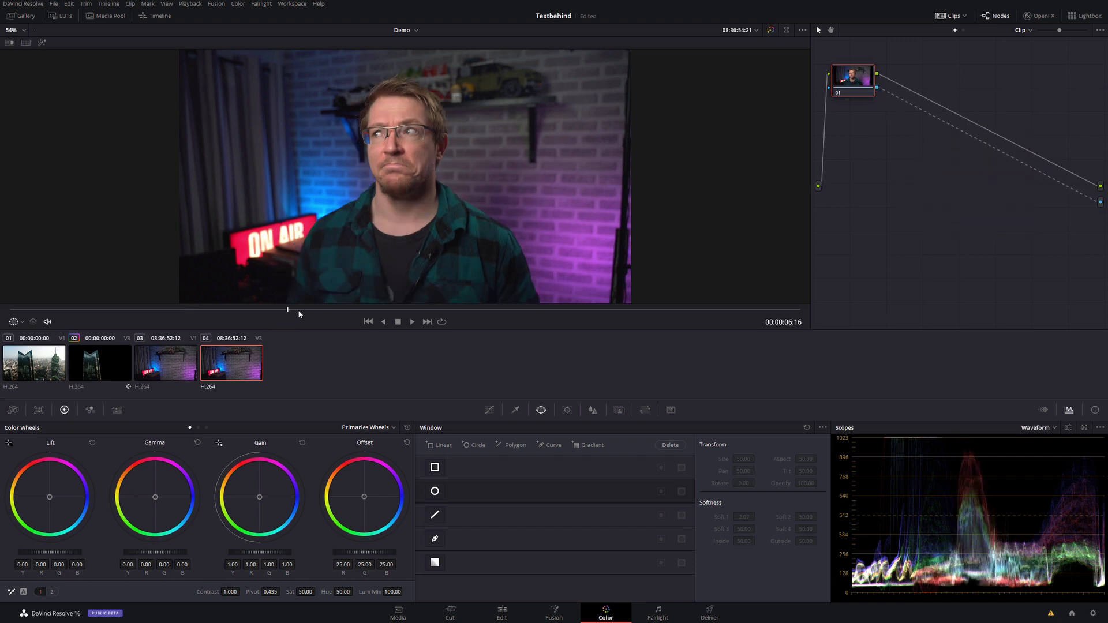
pyautogui.moveTo(298, 310); pyautogui.dragTo(10, 312)
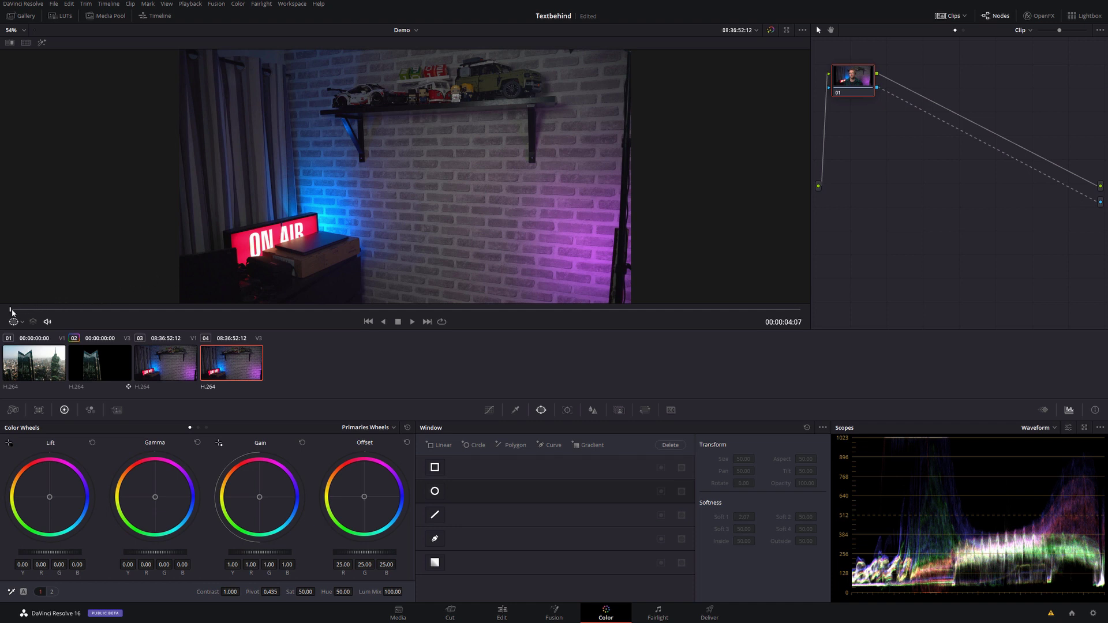
pyautogui.moveTo(33, 314); pyautogui.dragTo(827, 313)
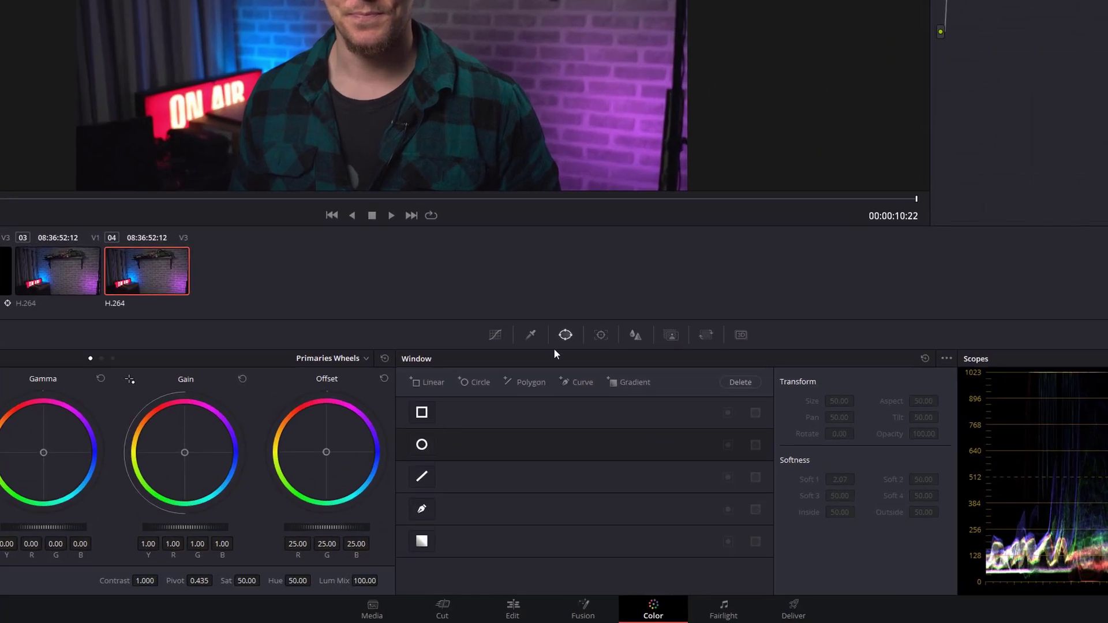
# Step: Place Curve mask points from the presenter's shoulder up along his neck to the jaw
pyautogui.click(424, 509)
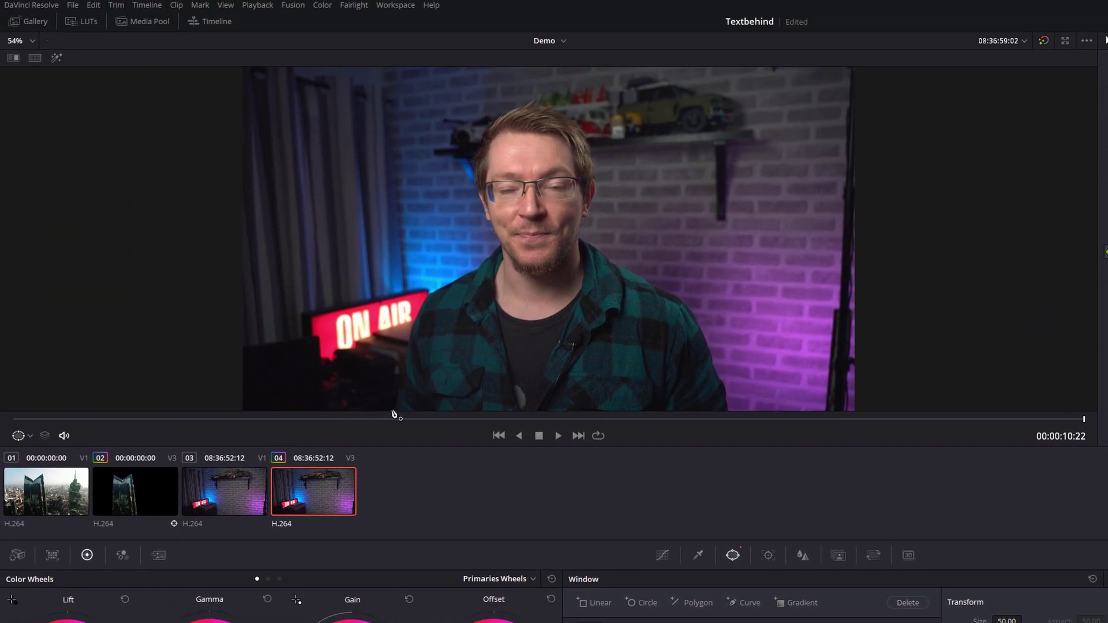
pyautogui.click(392, 409)
pyautogui.click(417, 317)
pyautogui.click(433, 291)
pyautogui.click(483, 266)
pyautogui.click(504, 243)
pyautogui.click(491, 222)
pyautogui.click(484, 209)
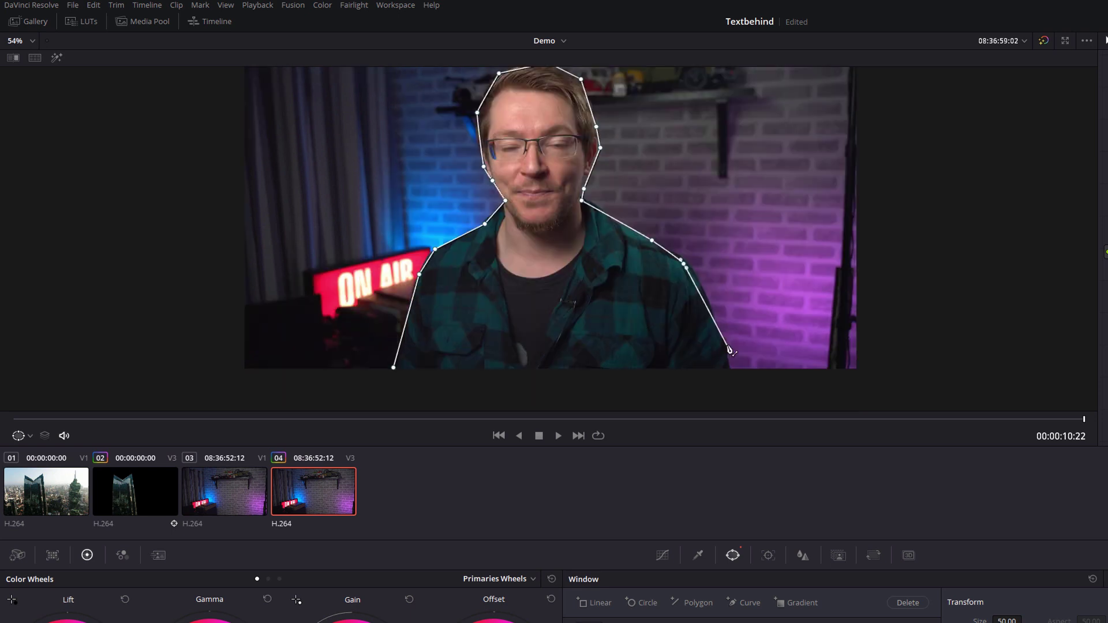
# Step: Add the remaining outline points around the shoulders and close the mask shape
pyautogui.click(740, 381)
pyautogui.click(416, 378)
pyautogui.click(393, 368)
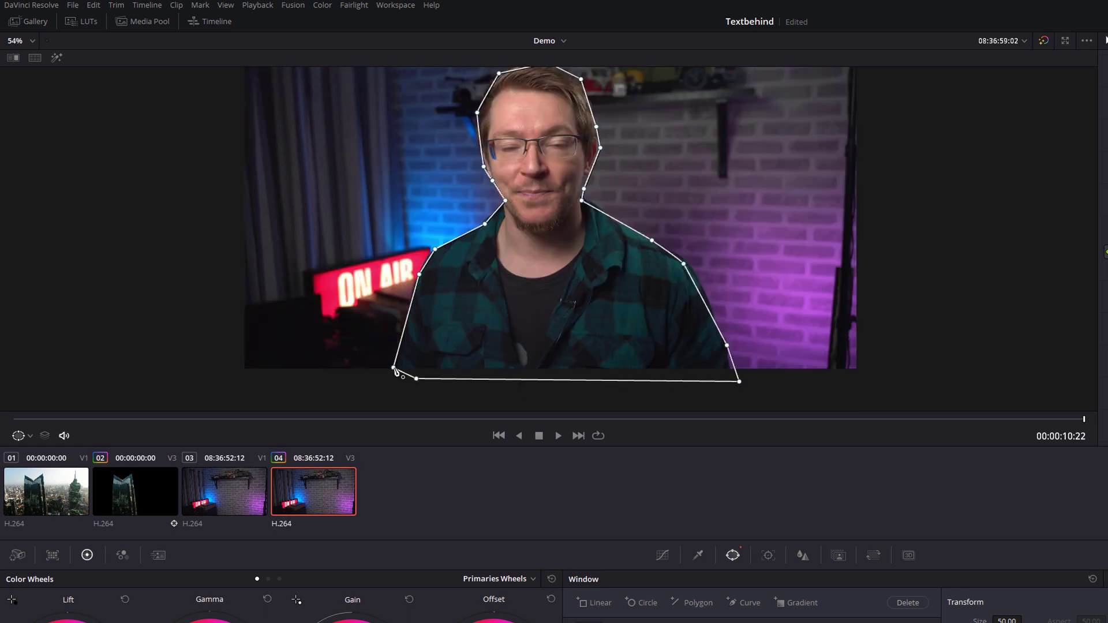
pyautogui.click(394, 368)
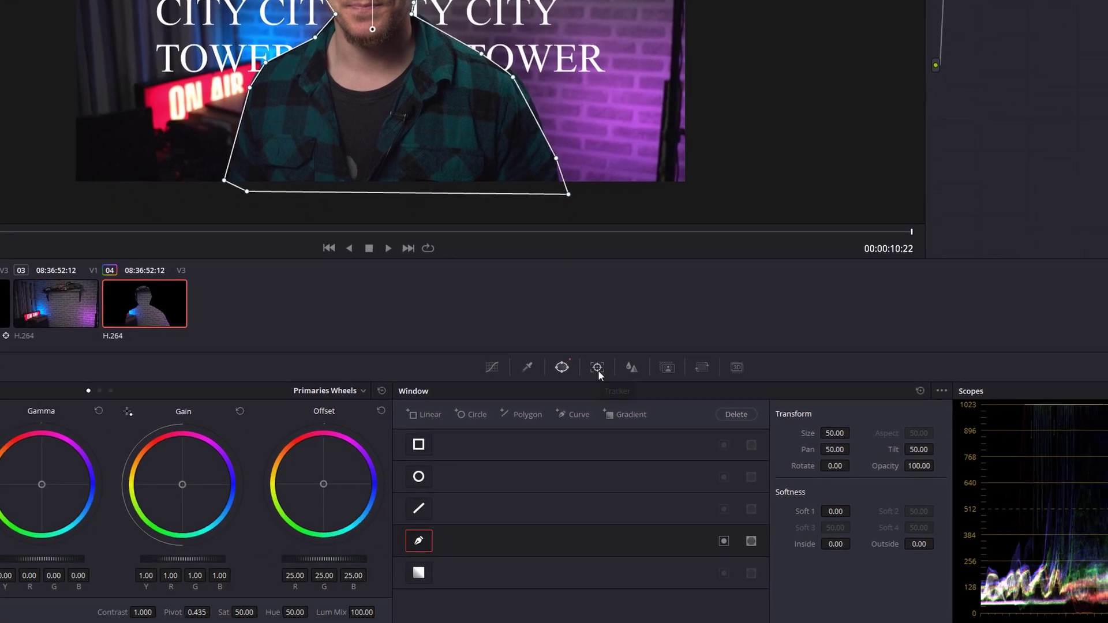
# Step: In the Tracker palette, switch to Frame mode and track the presenter's mask in reverse
pyautogui.click(769, 556)
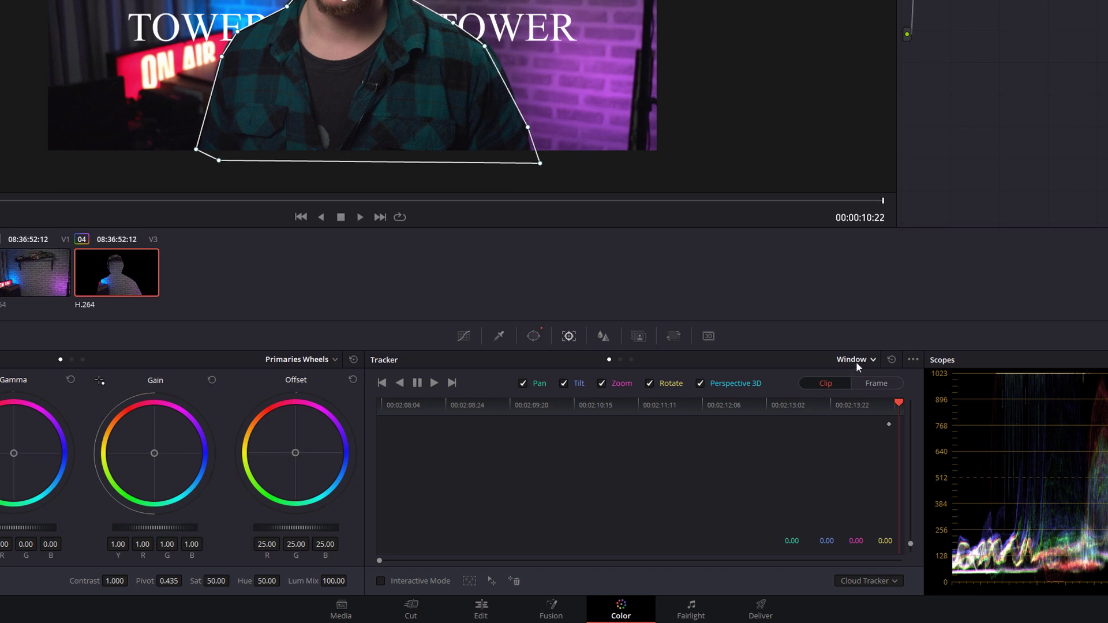
pyautogui.click(884, 385)
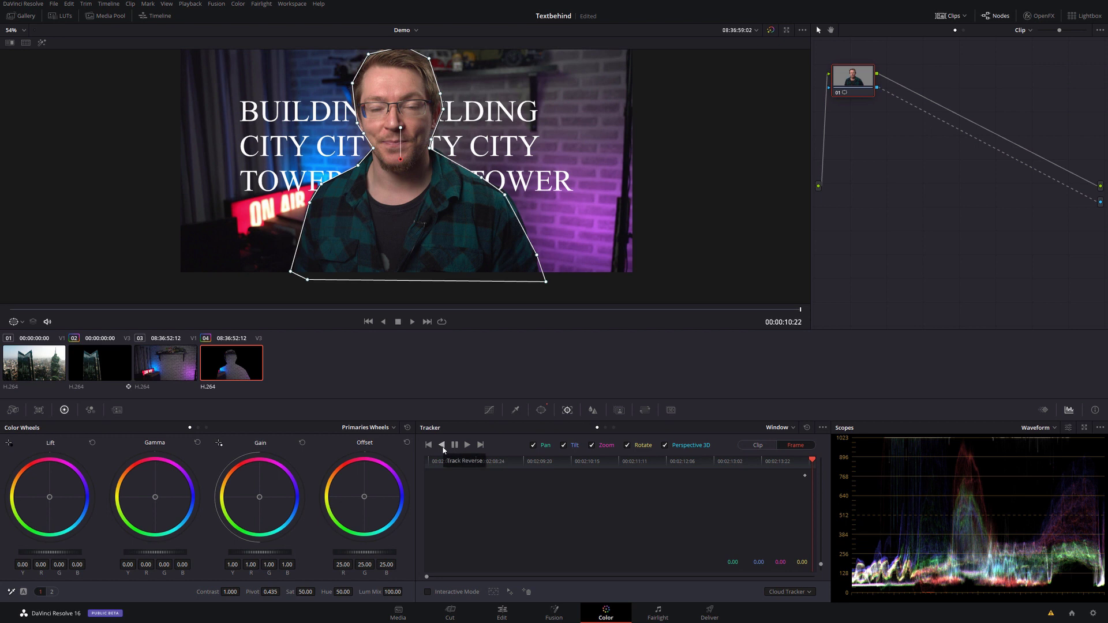
pyautogui.click(442, 445)
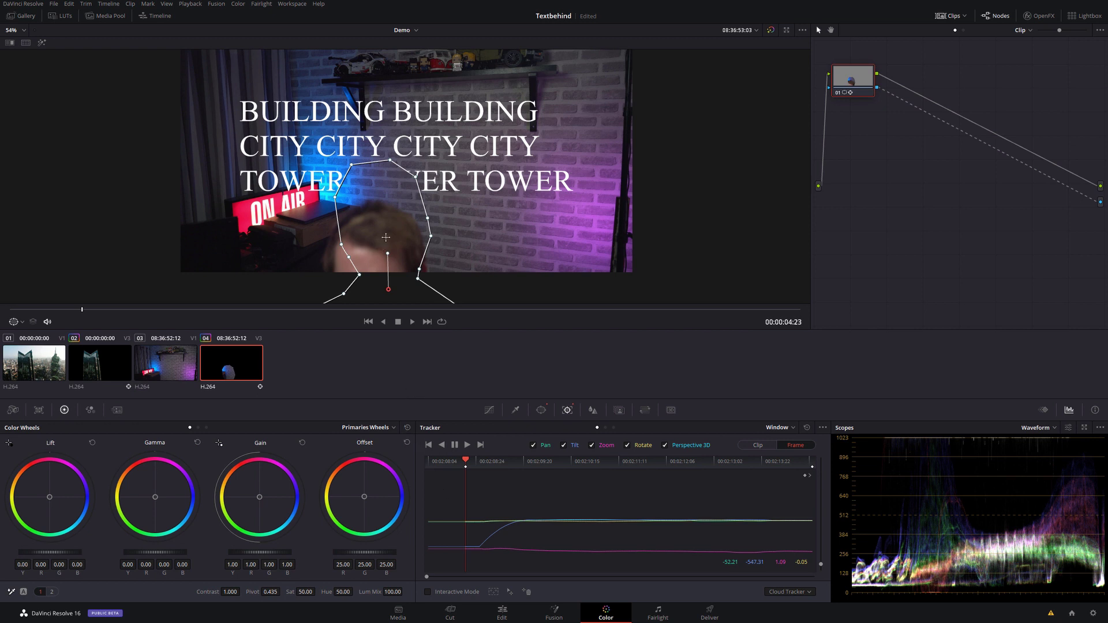
# Step: Move the mask down over the presenter's head and nudge its vertices to fit
pyautogui.moveTo(382, 183); pyautogui.dragTo(378, 226)
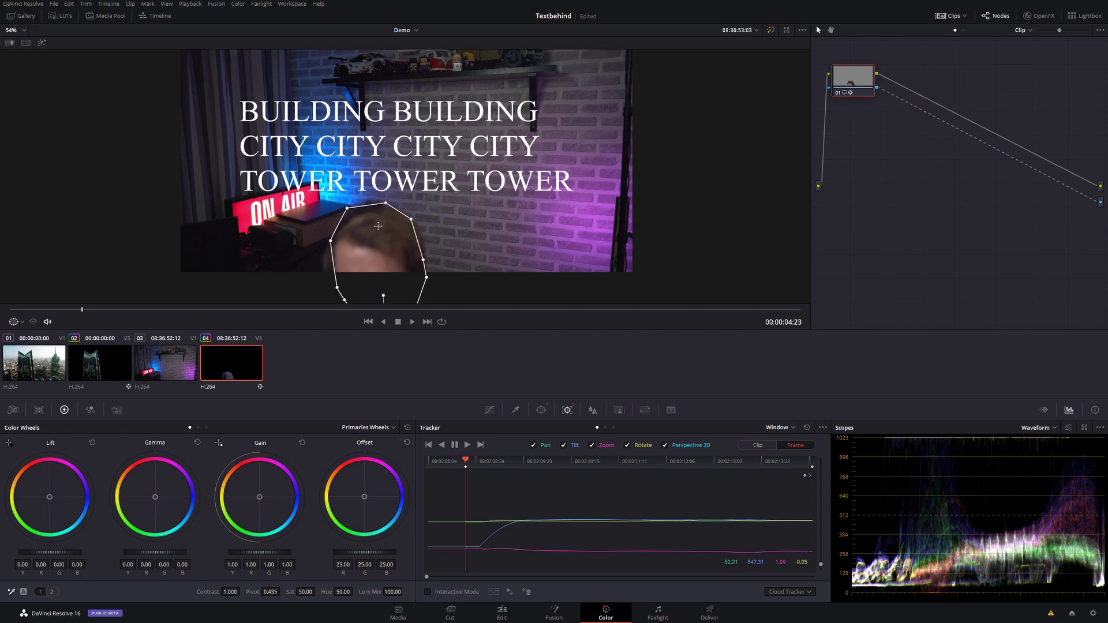
pyautogui.moveTo(336, 281); pyautogui.dragTo(324, 272)
pyautogui.moveTo(424, 261); pyautogui.dragTo(428, 259)
pyautogui.moveTo(415, 222); pyautogui.dragTo(417, 224)
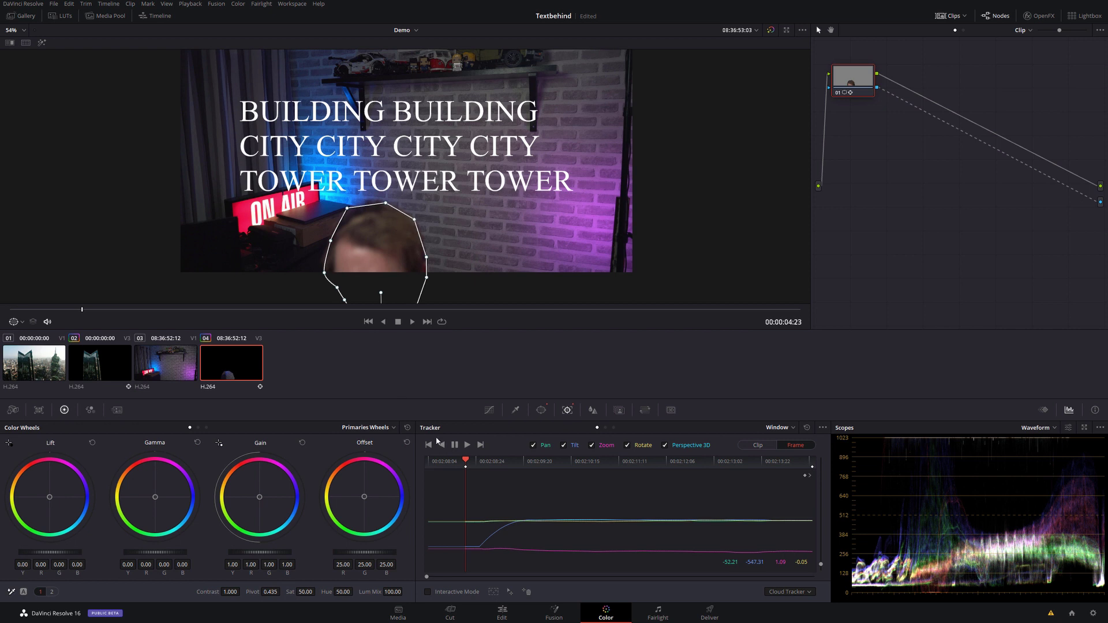
# Step: Track the refitted mask in reverse again and scrub forward to check it
pyautogui.click(443, 446)
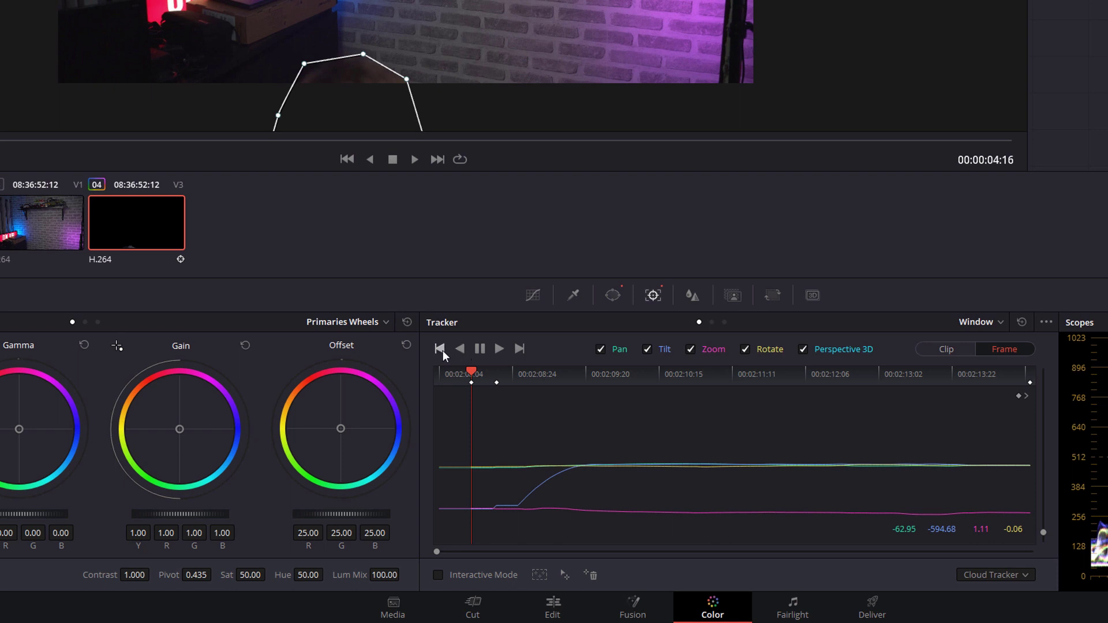
pyautogui.click(440, 349)
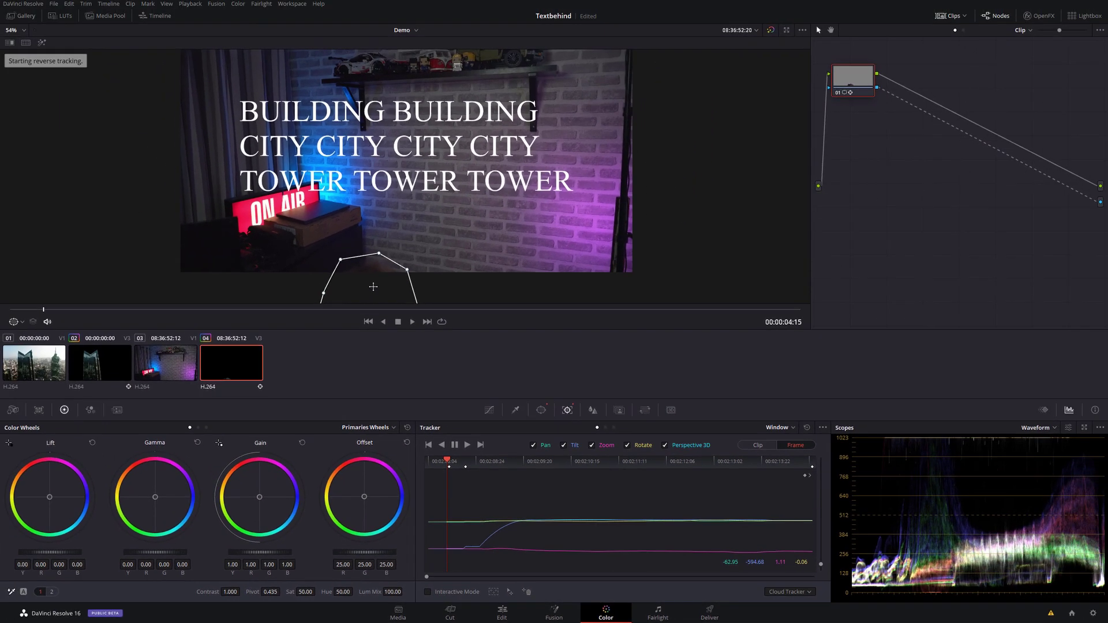
pyautogui.click(429, 445)
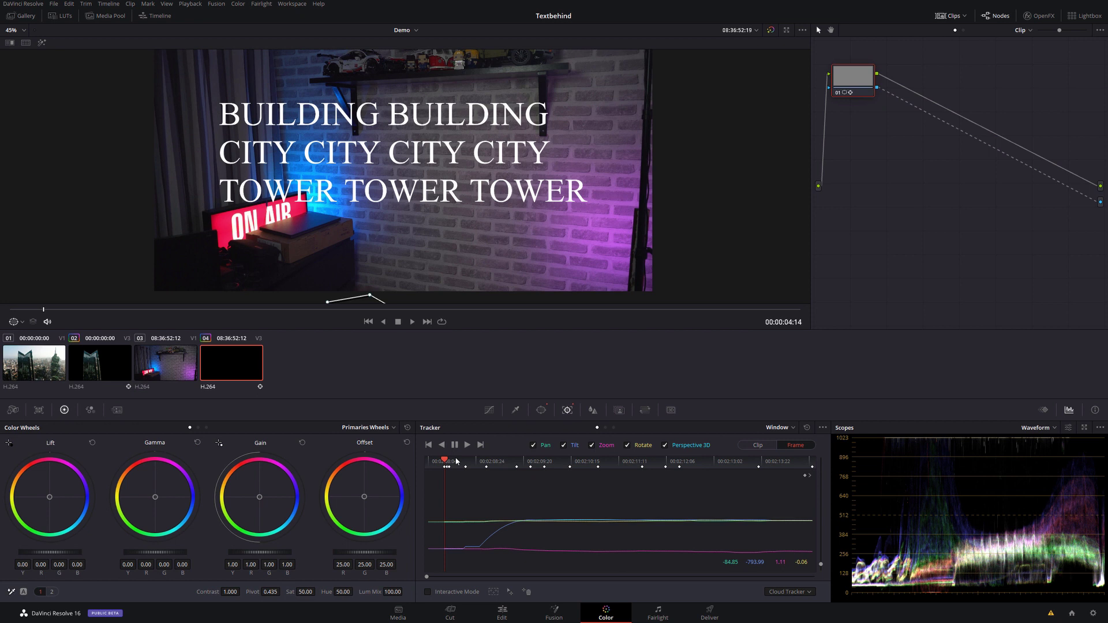
pyautogui.press('Right')
pyautogui.press('Right')
pyautogui.press('Right')
pyautogui.press('Right')
pyautogui.press('Right')
pyautogui.press('Right')
pyautogui.press('Right')
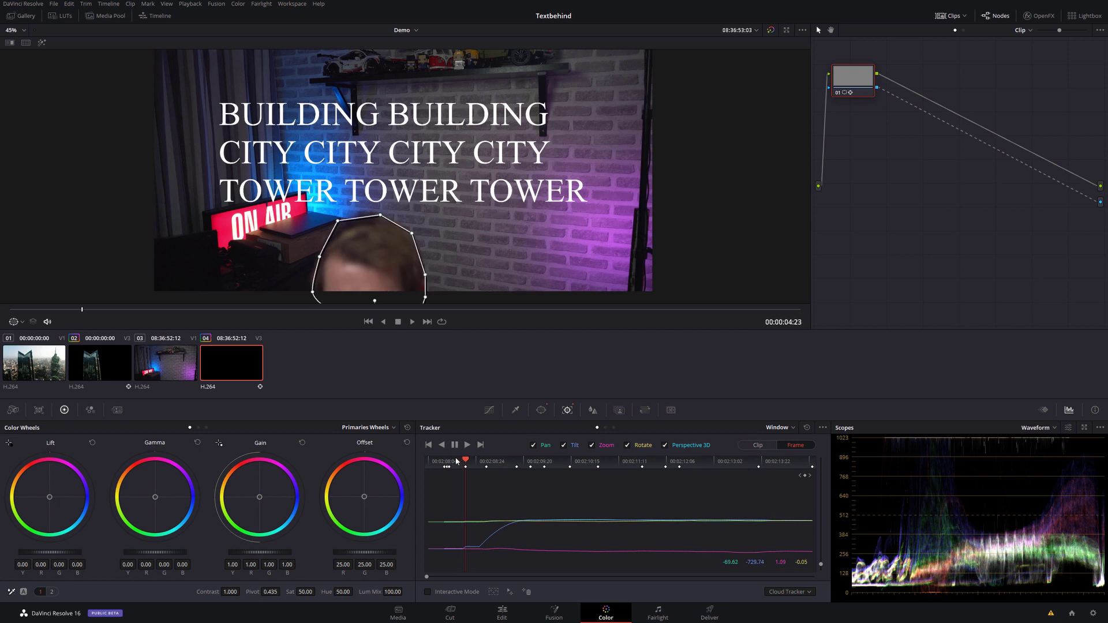
pyautogui.moveTo(456, 460); pyautogui.dragTo(520, 465)
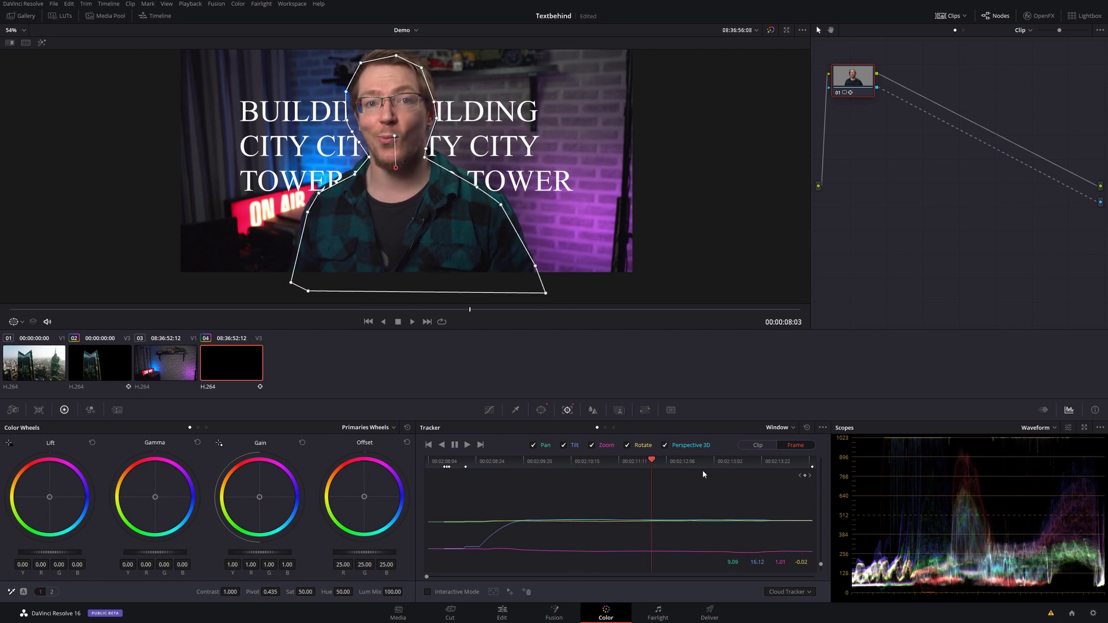
# Step: Shift the mask up and adjust its left and right head points at earlier frames
pyautogui.press('j')
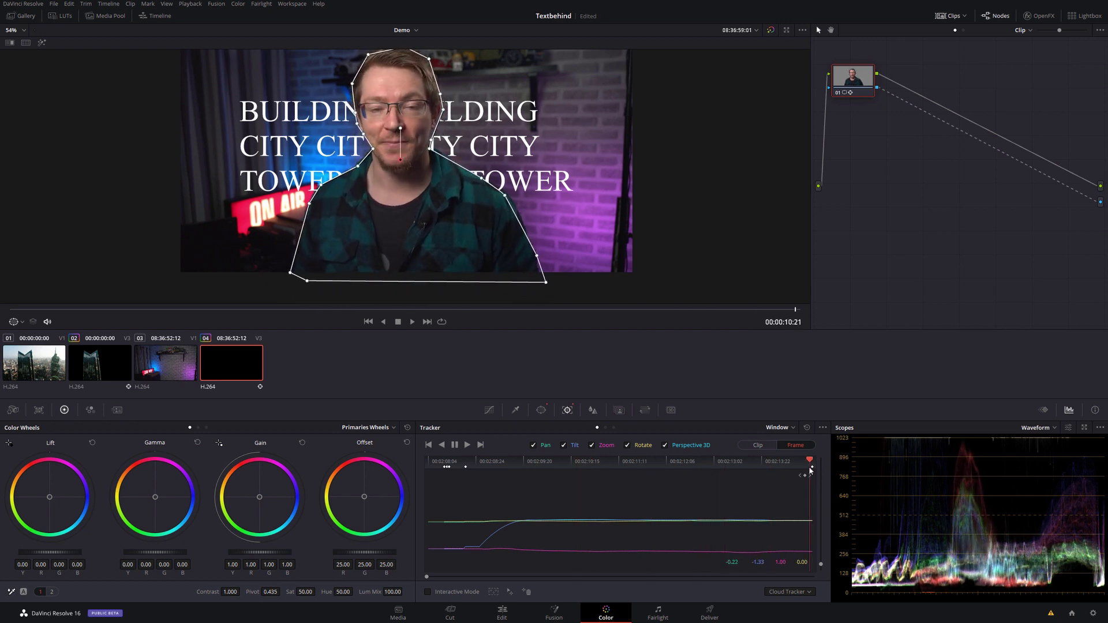
pyautogui.scroll(3, 583, 220)
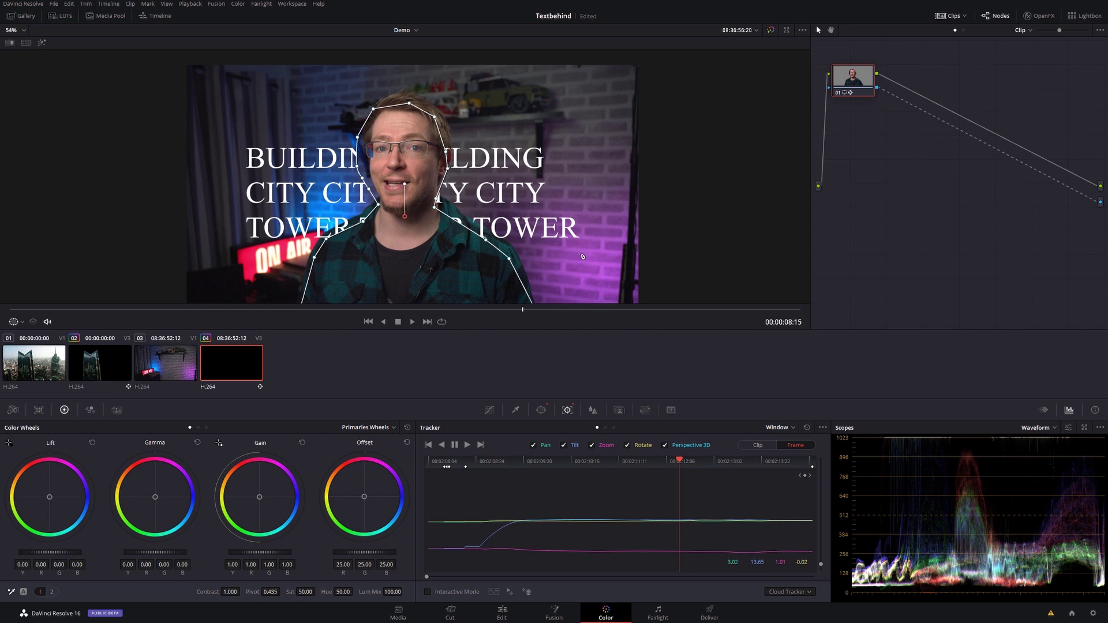
pyautogui.moveTo(410, 271); pyautogui.dragTo(412, 258)
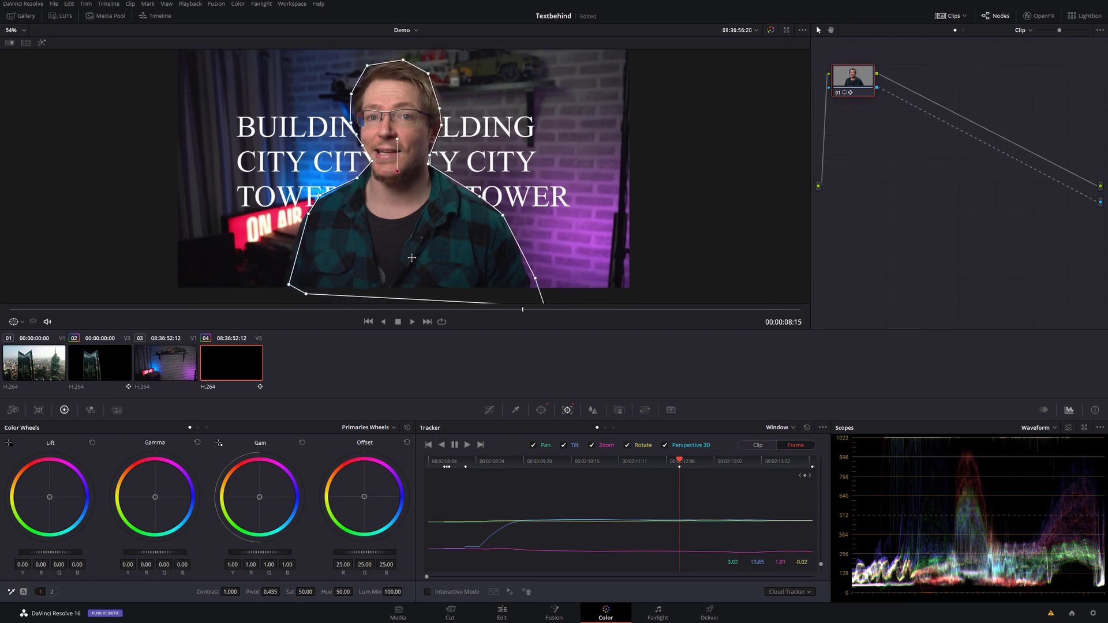
pyautogui.press('Left')
pyautogui.press('Left')
pyautogui.press('Left')
pyautogui.press('Left')
pyautogui.press('Left')
pyautogui.press('Left')
pyautogui.press('Left')
pyautogui.press('Left')
pyautogui.press('Left')
pyautogui.press('Left')
pyautogui.press('Left')
pyautogui.press('Left')
pyautogui.press('Left')
pyautogui.press('Left')
pyautogui.press('Left')
pyautogui.press('Left')
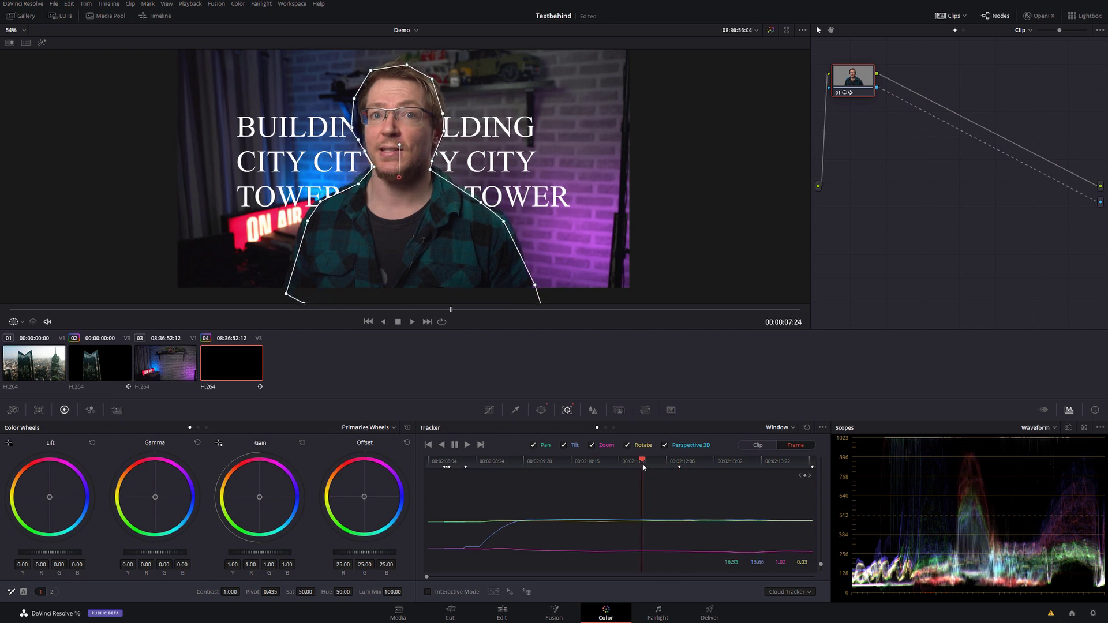
pyautogui.press('Left')
pyautogui.press('Left')
pyautogui.press('Left')
pyautogui.press('Left')
pyautogui.press('Left')
pyautogui.press('Left')
pyautogui.press('Left')
pyautogui.press('Left')
pyautogui.press('Left')
pyautogui.press('Left')
pyautogui.press('Left')
pyautogui.press('Left')
pyautogui.press('Left')
pyautogui.press('Left')
pyautogui.press('Left')
pyautogui.press('Left')
pyautogui.press('Left')
pyautogui.press('Left')
pyautogui.press('Left')
pyautogui.press('Left')
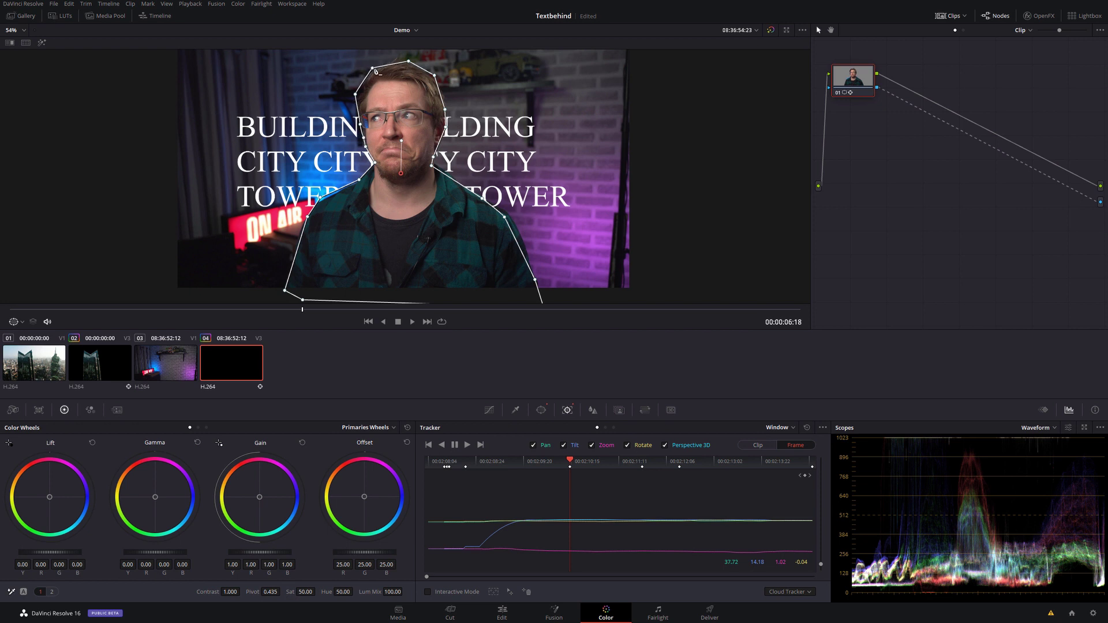
pyautogui.moveTo(356, 93); pyautogui.dragTo(359, 96)
pyautogui.moveTo(435, 75); pyautogui.dragTo(447, 108)
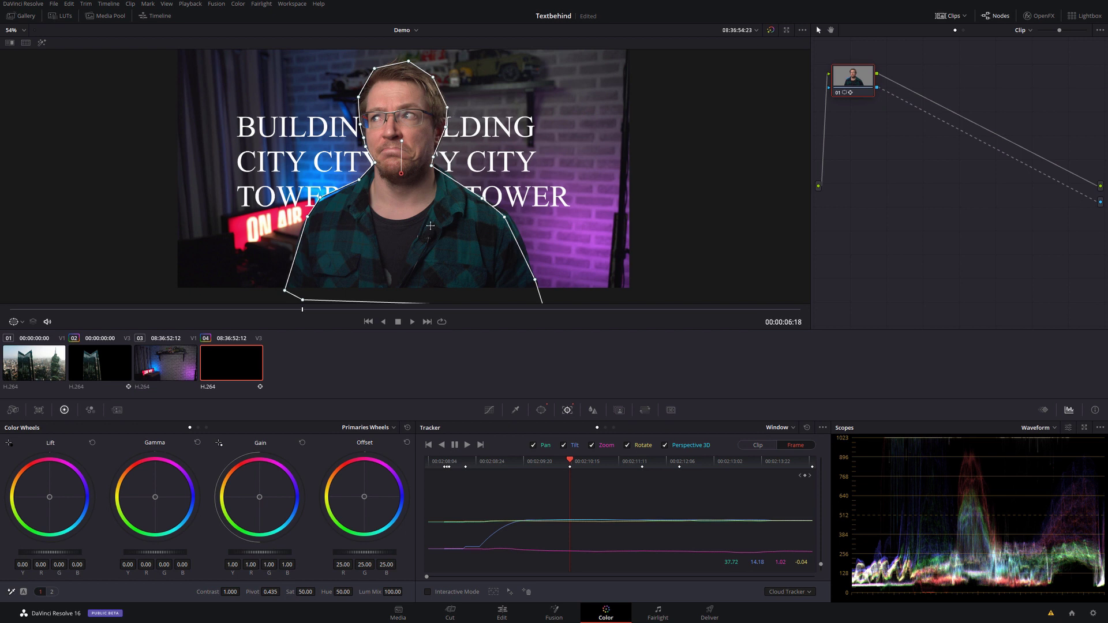
# Step: Fix the top-left point where the mask drifts, then track forward from that frame
pyautogui.moveTo(569, 462); pyautogui.dragTo(700, 465)
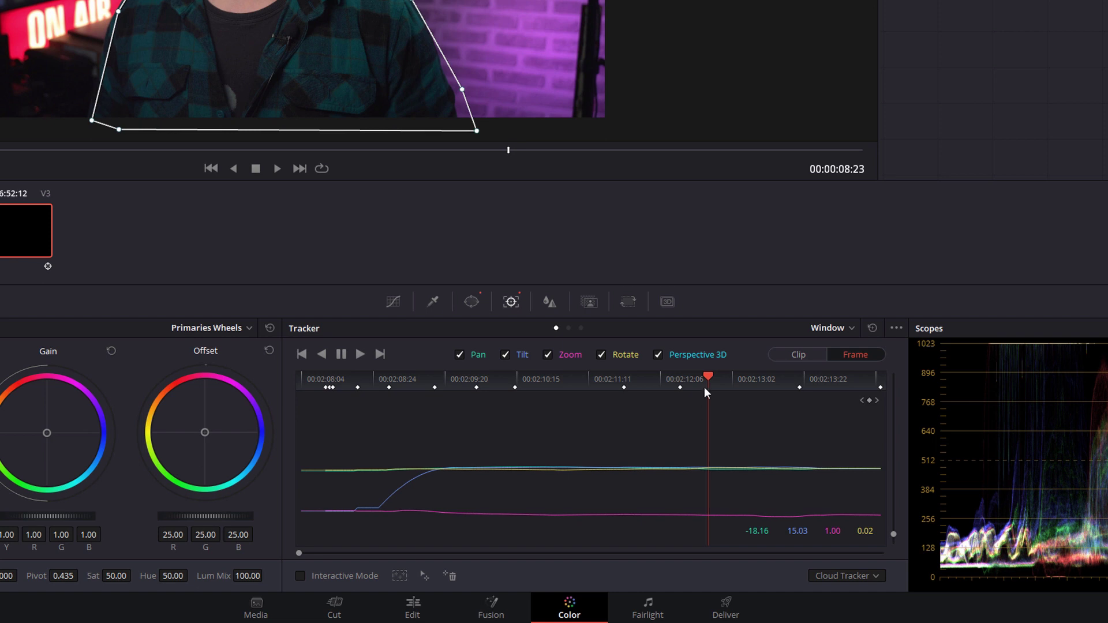
pyautogui.moveTo(704, 386); pyautogui.dragTo(659, 381)
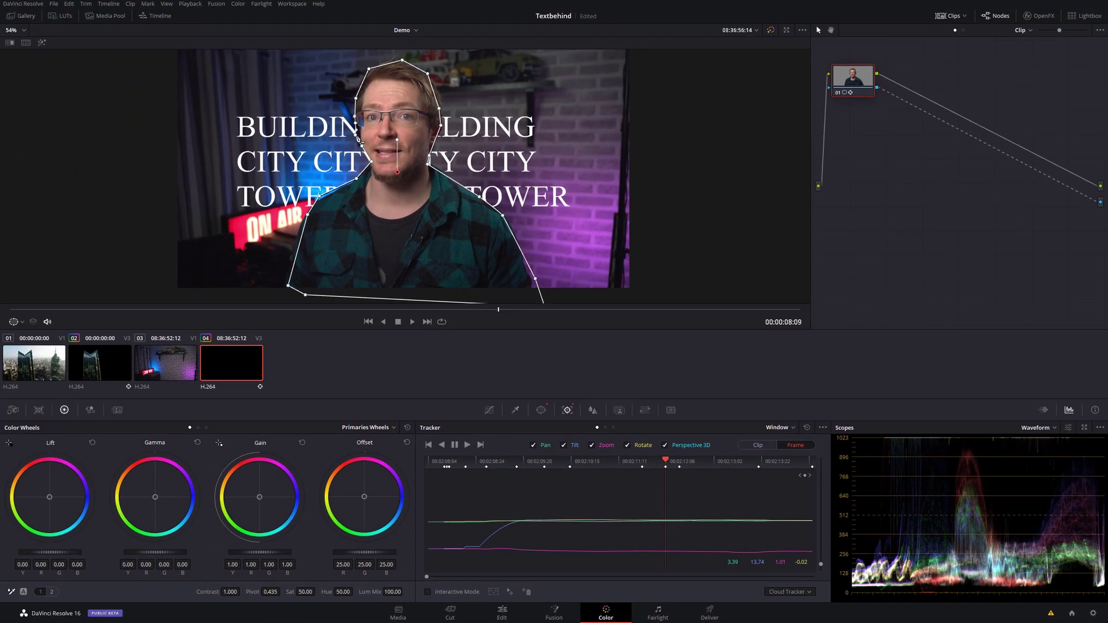
pyautogui.moveTo(652, 469); pyautogui.dragTo(600, 464)
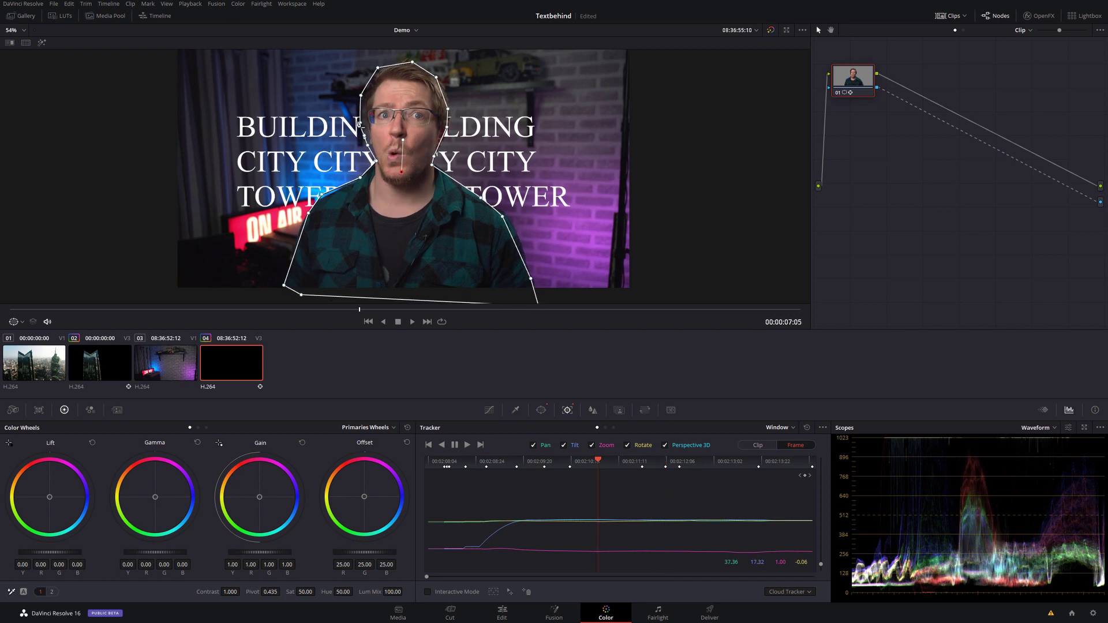
pyautogui.moveTo(378, 70); pyautogui.dragTo(380, 72)
pyautogui.click(480, 445)
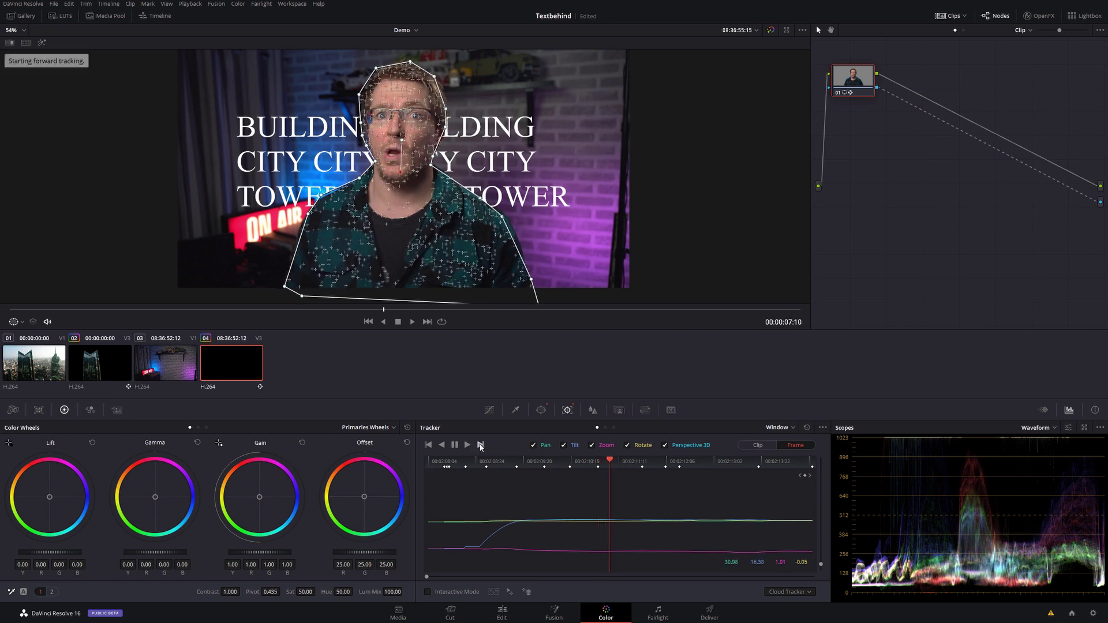
pyautogui.click(480, 445)
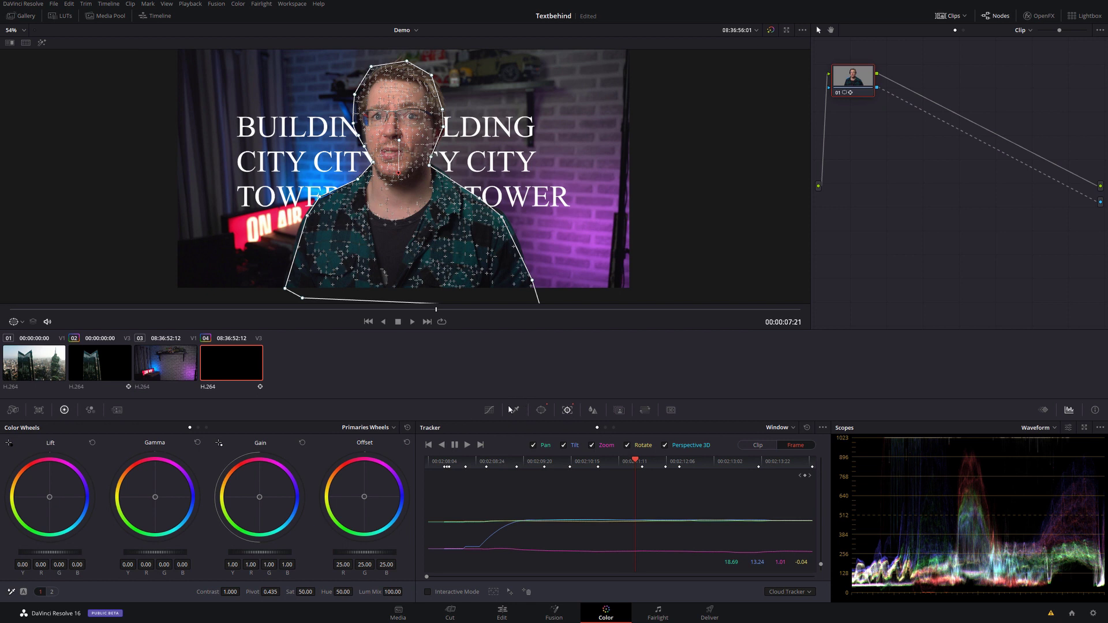
# Step: Set the tracker back to Clip mode and turn the viewer's mask overlay Off
pyautogui.click(765, 449)
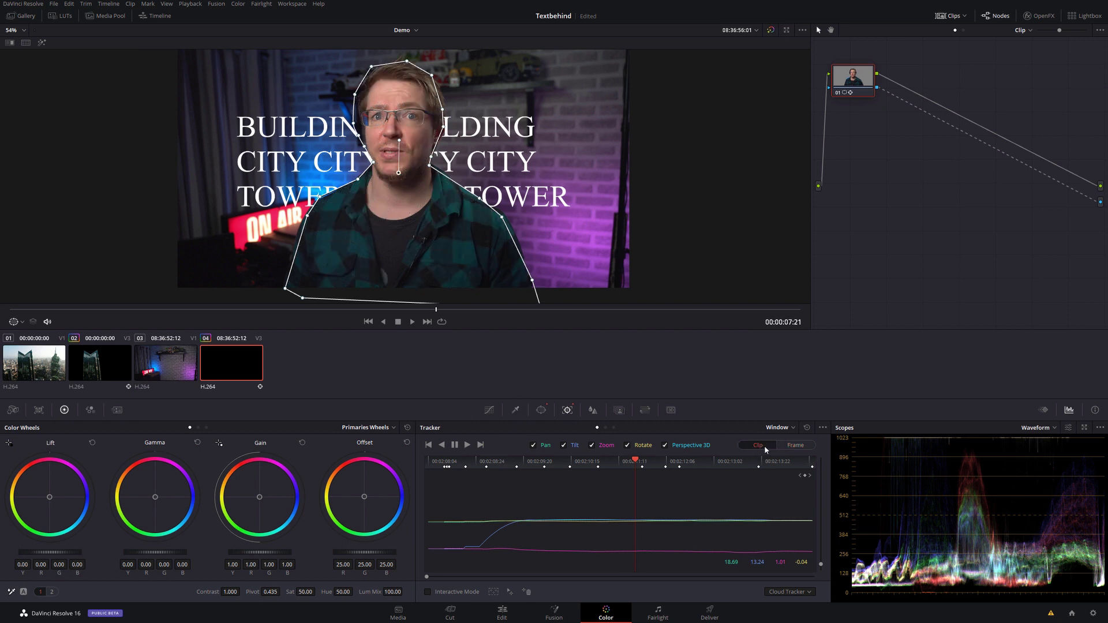
pyautogui.click(541, 411)
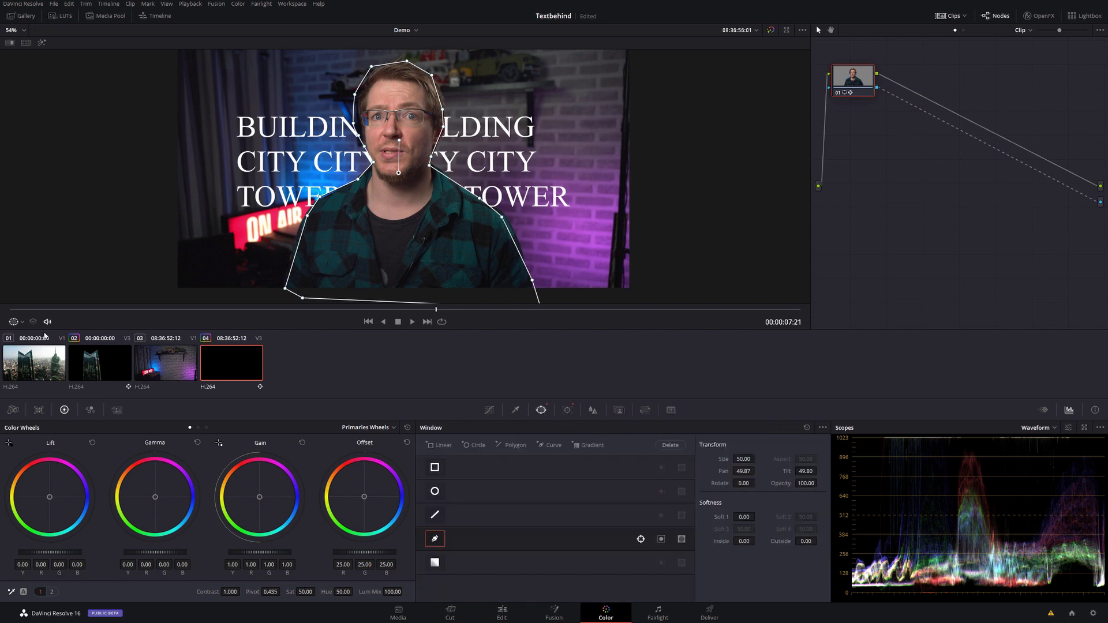
pyautogui.click(20, 321)
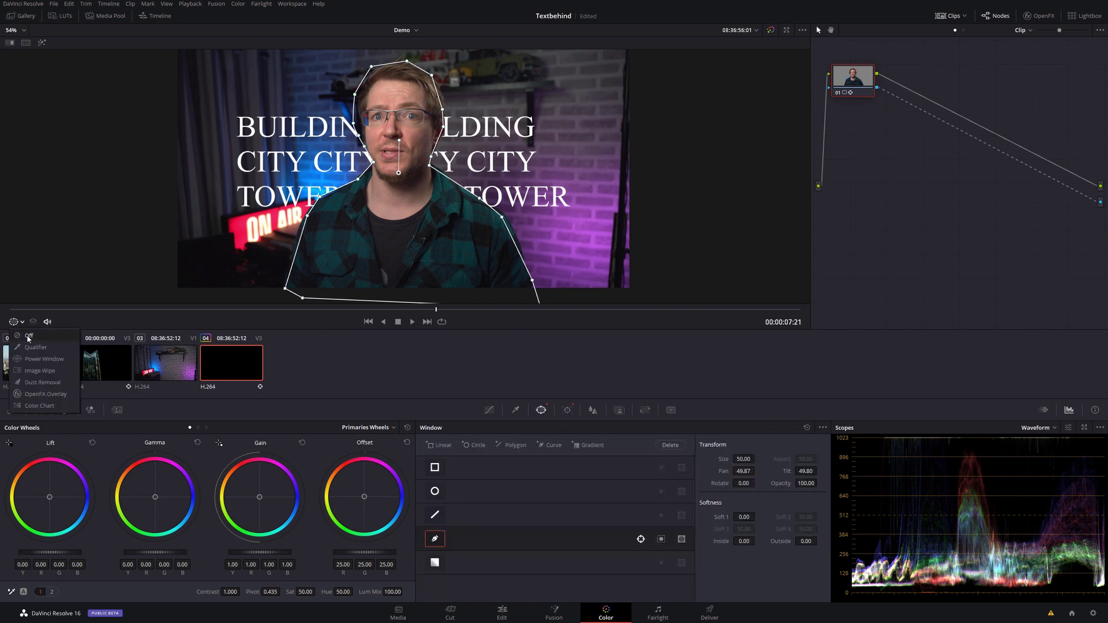
pyautogui.click(28, 337)
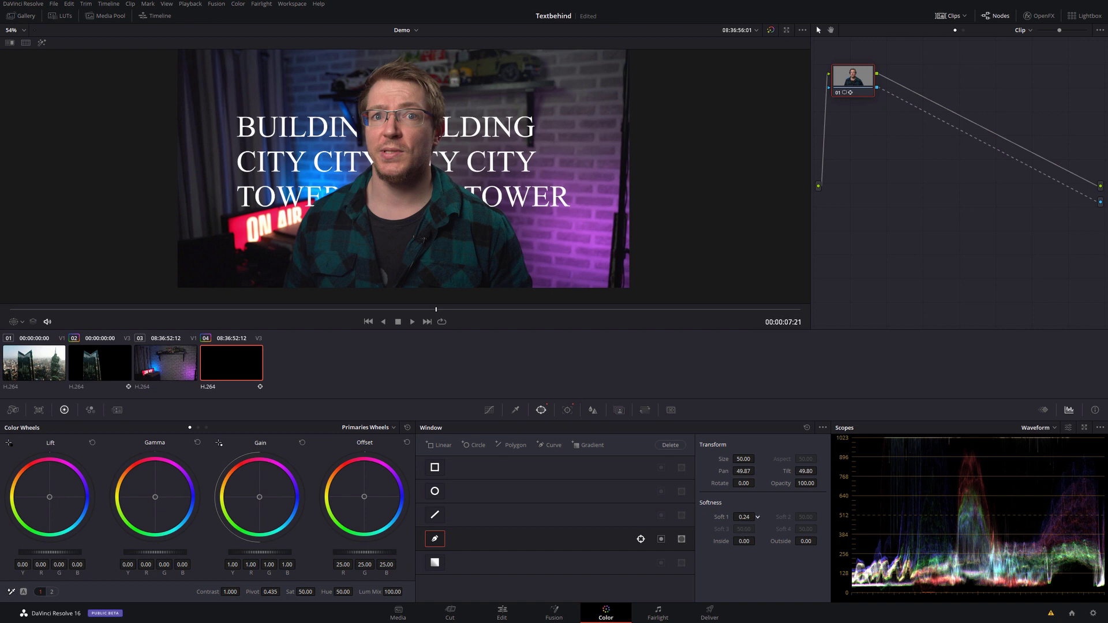
# Step: Adjust the mask's Soft 1 and raise Outside softness to 5.68, then stop playback at the start
pyautogui.moveTo(757, 517); pyautogui.dragTo(758, 517)
pyautogui.moveTo(820, 541); pyautogui.dragTo(820, 541)
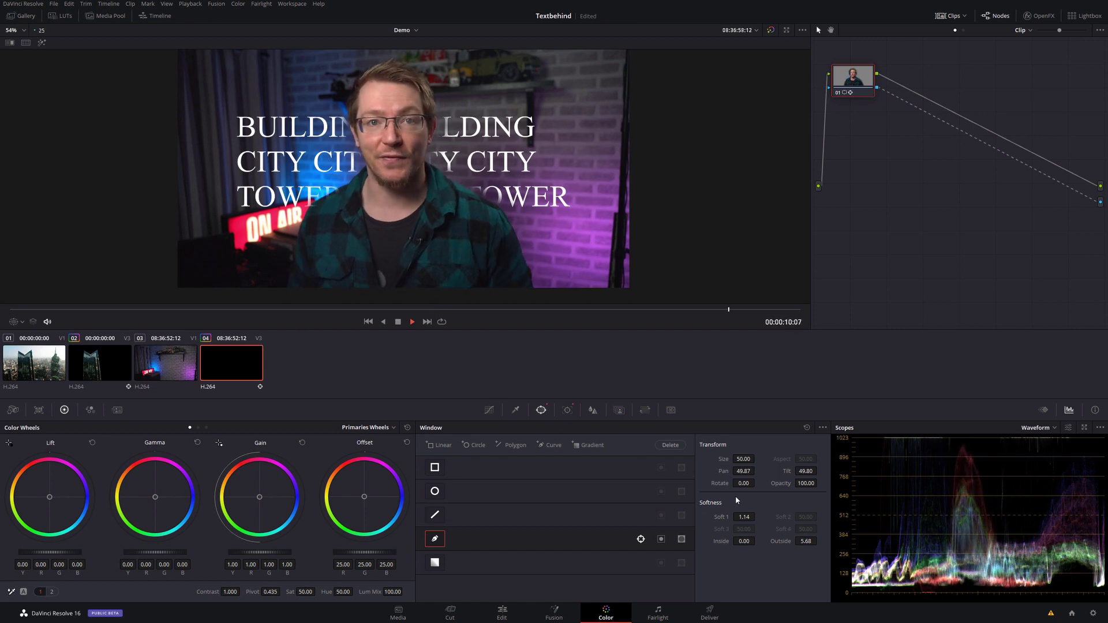
pyautogui.press('space')
pyautogui.press('Home')
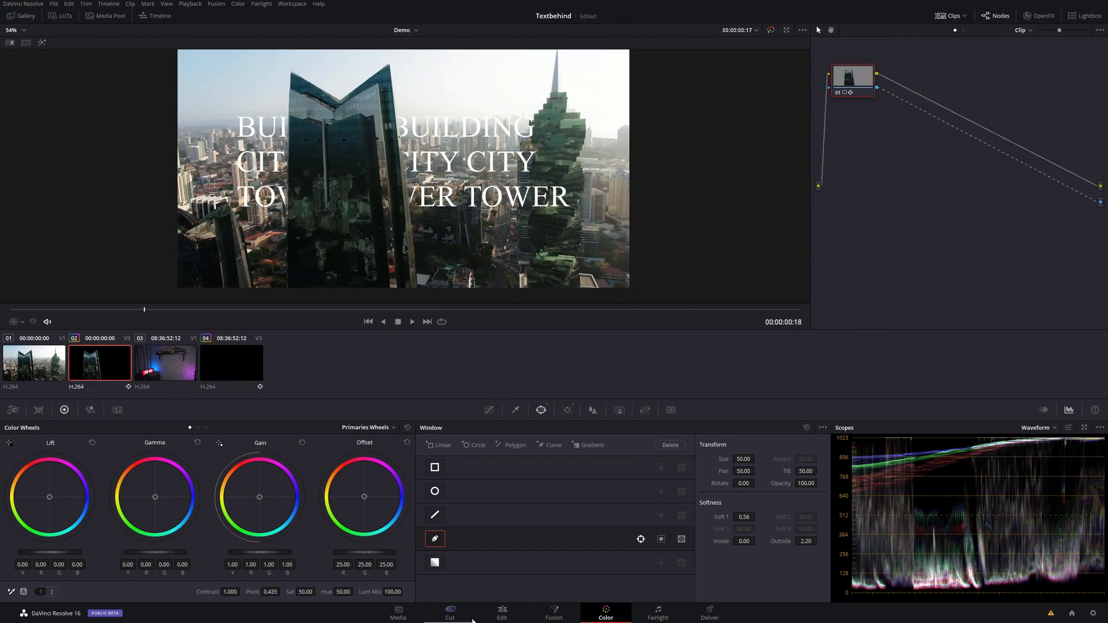
pyautogui.click(502, 613)
# Step: Play the Demo timeline on the Edit page and scrub to review the BUILDING / CITY / TOWER title behind the presenter
pyautogui.click(487, 393)
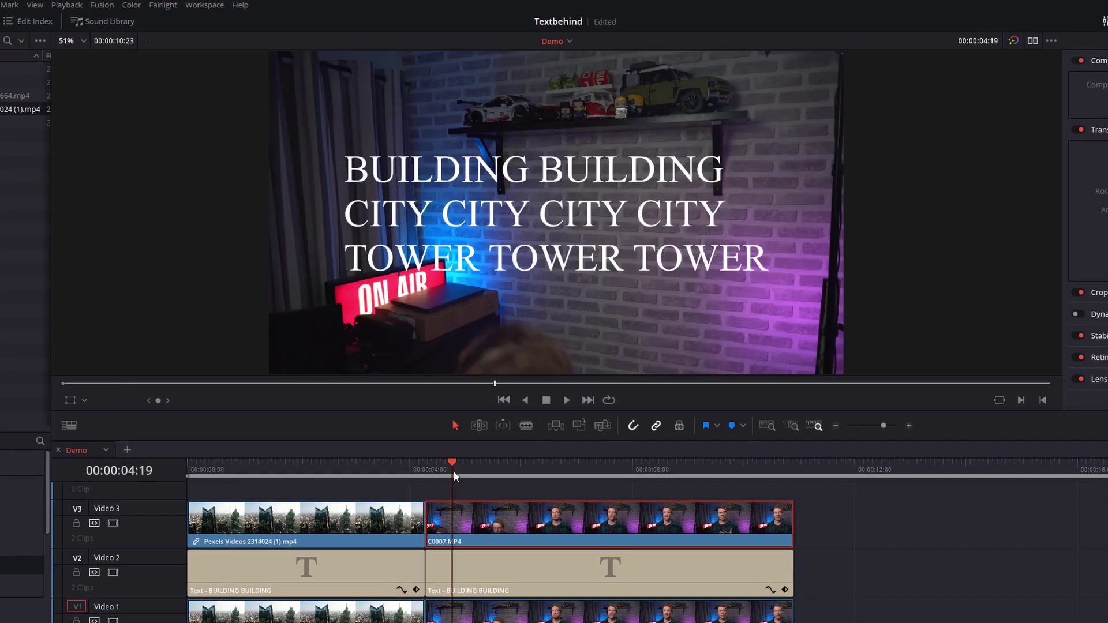
pyautogui.press('space')
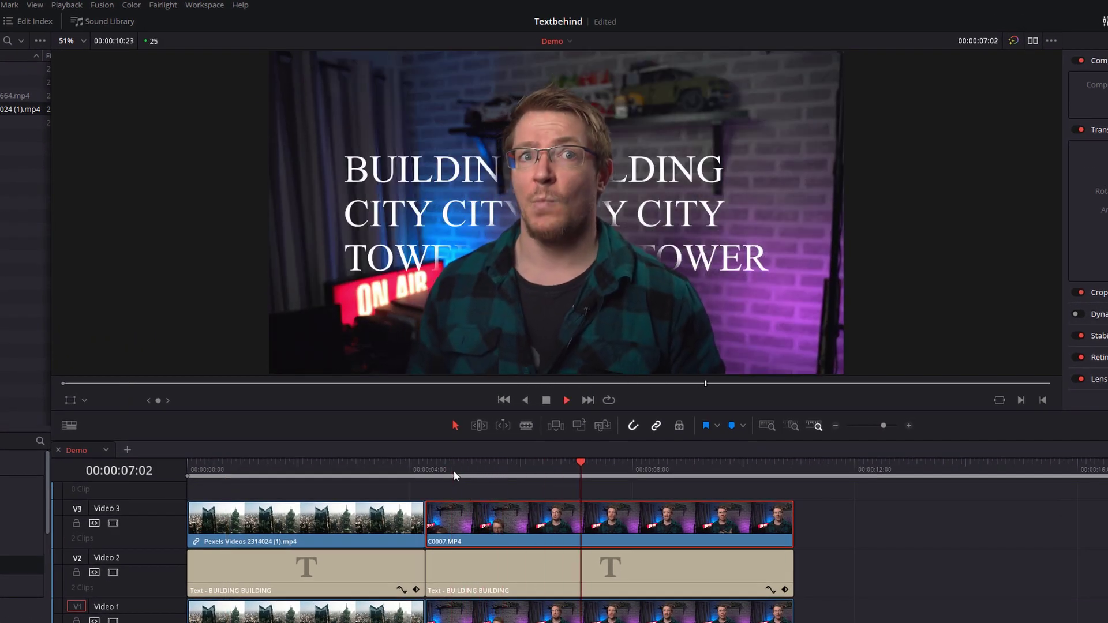
pyautogui.moveTo(454, 471); pyautogui.dragTo(511, 469)
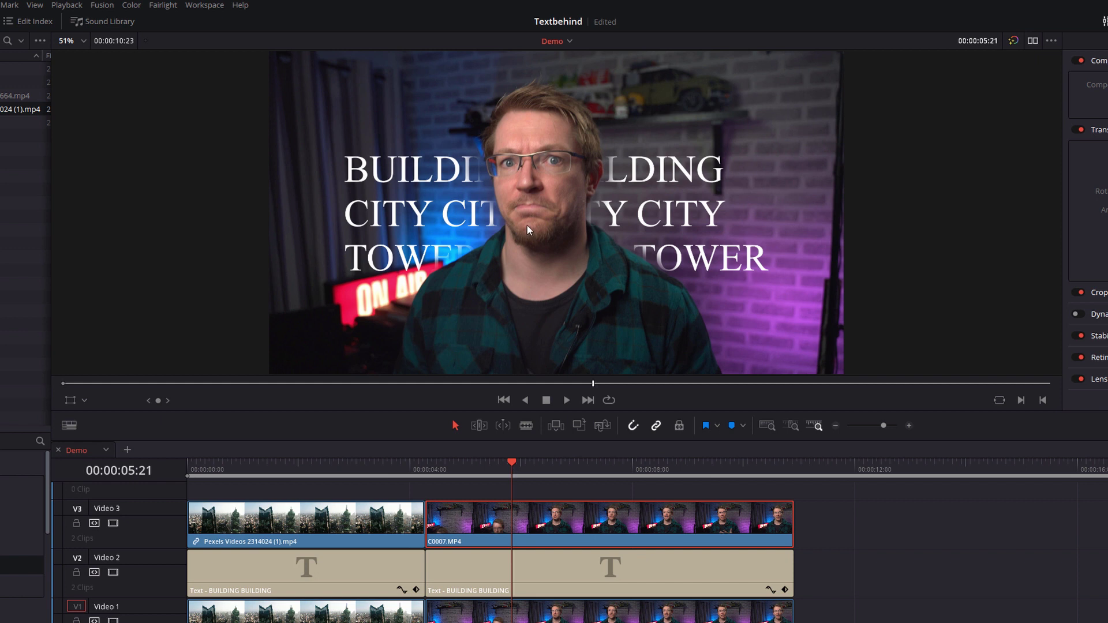